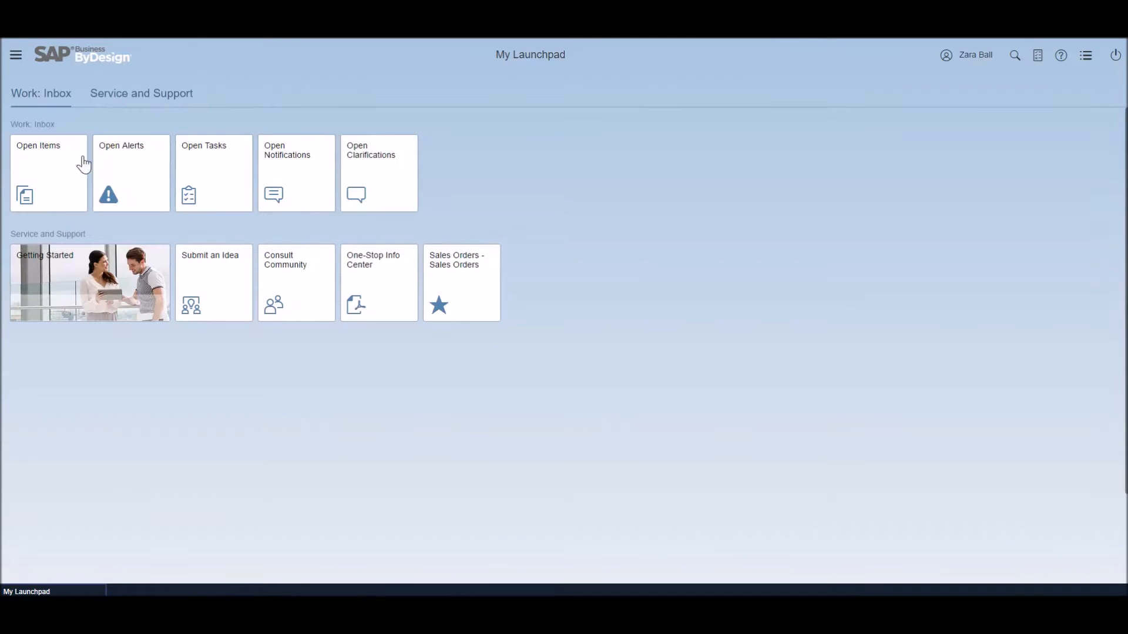
Step: Start a new sales order from the Sales Orders view of the Sales Orders work center
{"action": "left_click", "coordinate": [16, 57]}
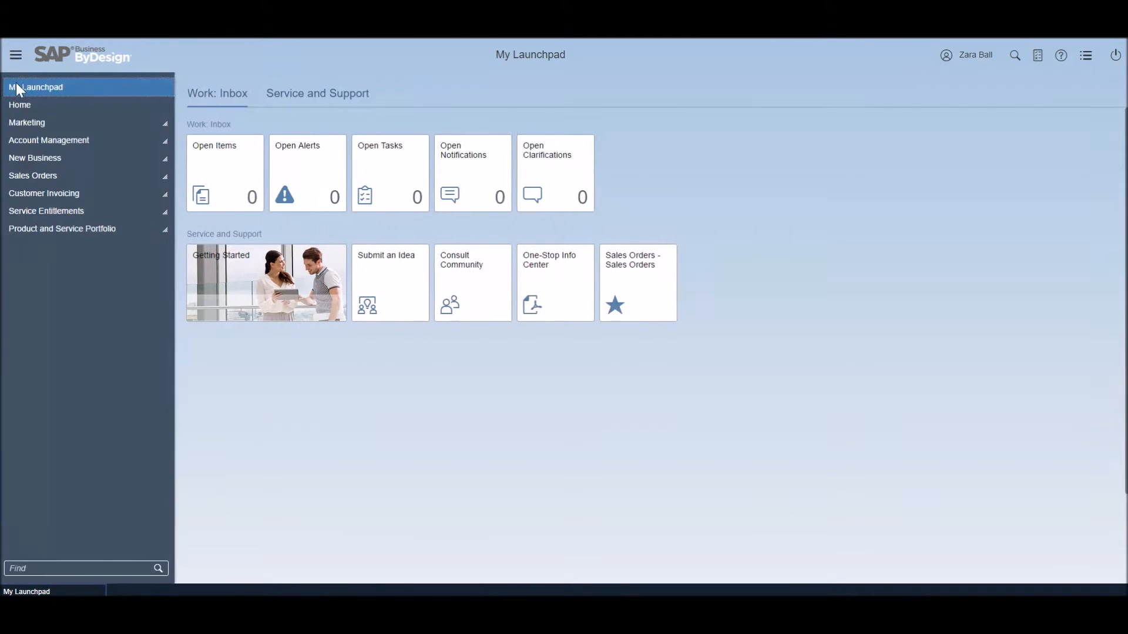
{"action": "left_click", "coordinate": [42, 176]}
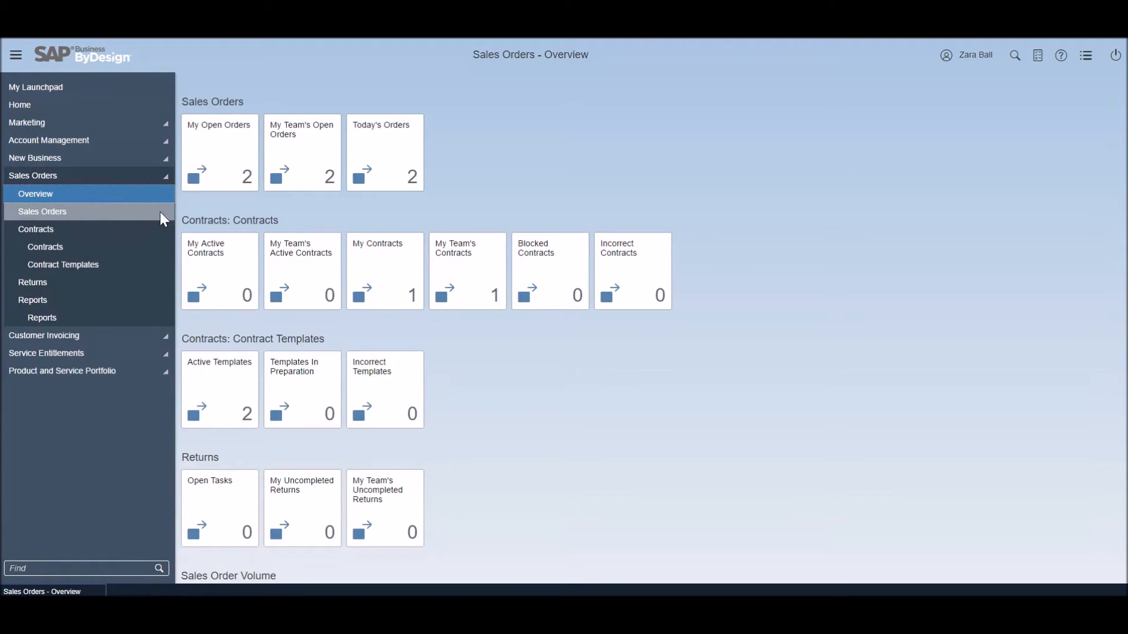
{"action": "left_click", "coordinate": [58, 215]}
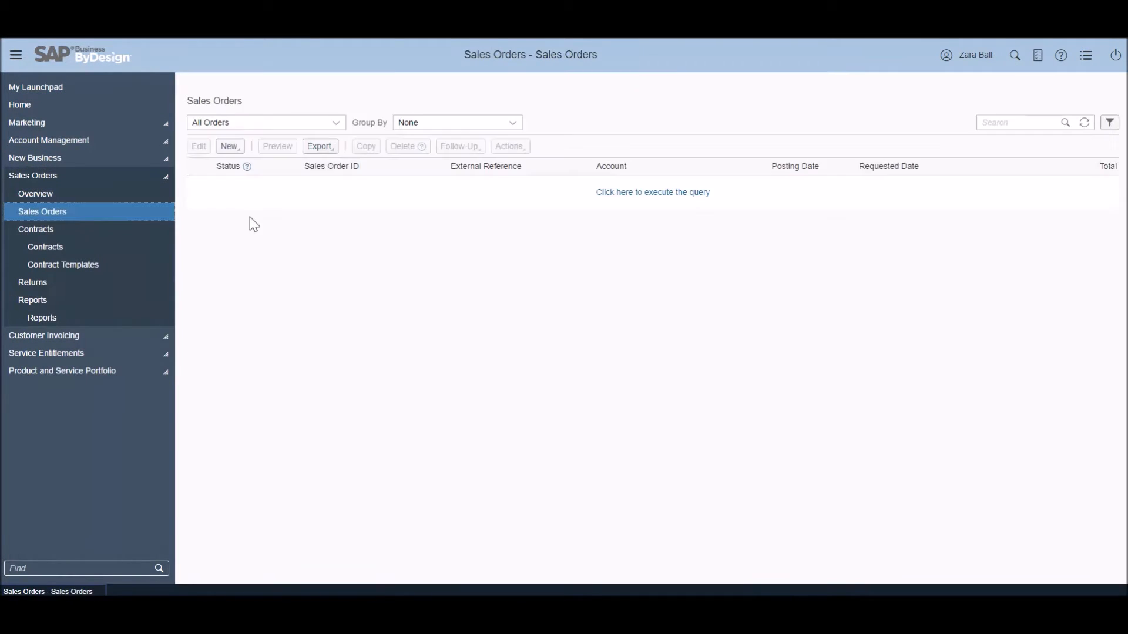
{"action": "left_click", "coordinate": [229, 148]}
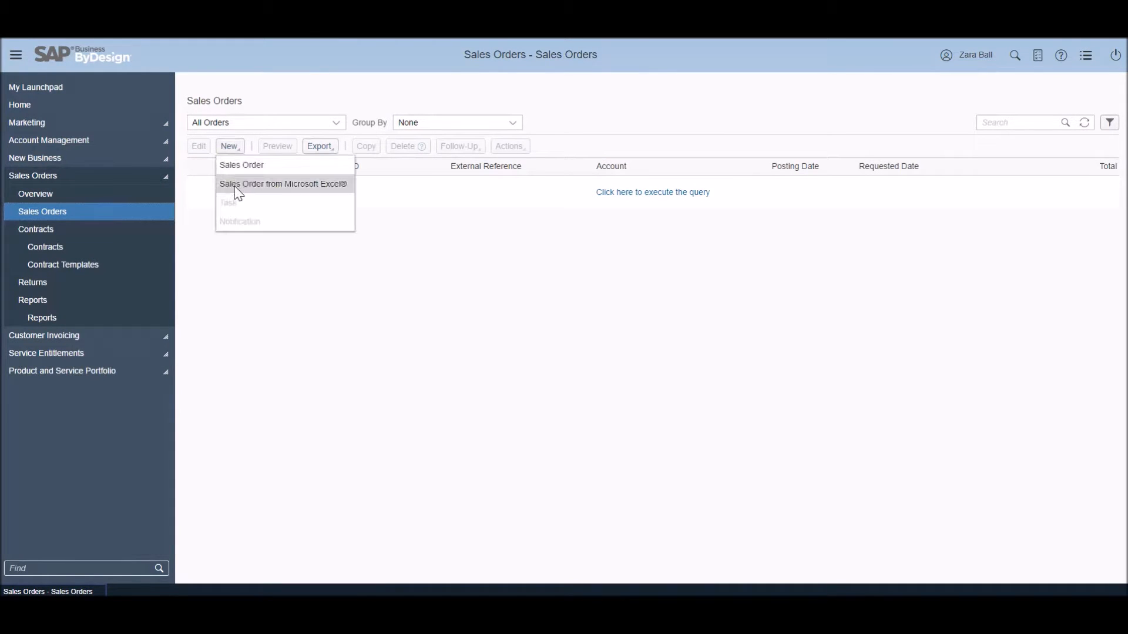
{"action": "left_click", "coordinate": [235, 170]}
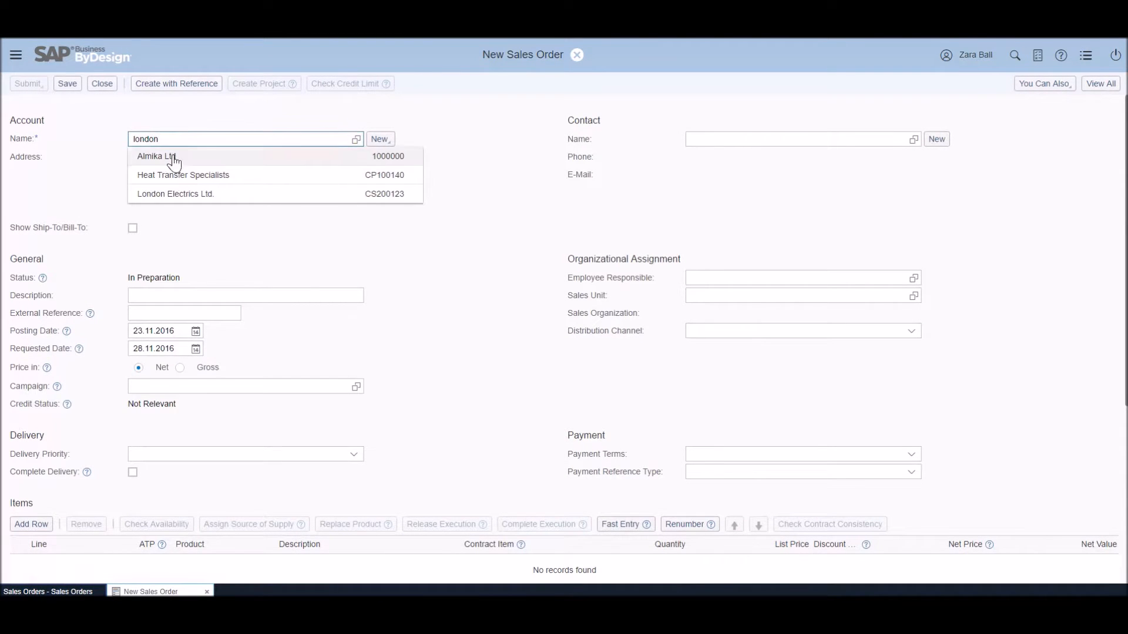
Step: Assign the account London Electrics Ltd. to the sales order and enter the description "Seadmete paigaldus"
{"action": "left_click", "coordinate": [179, 189]}
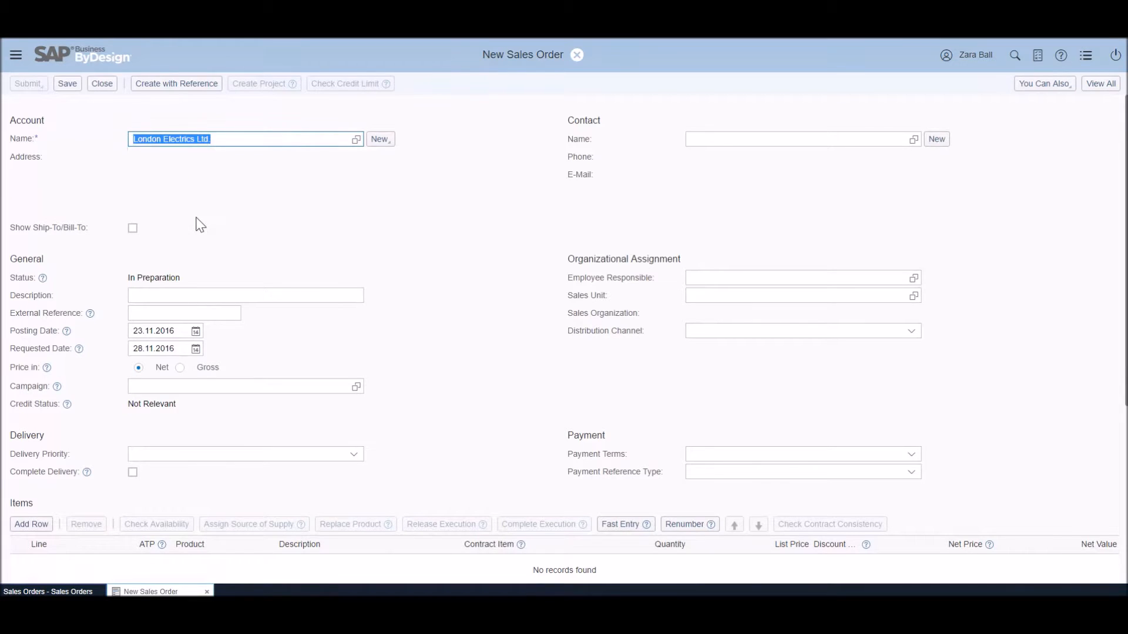
{"action": "scroll", "coordinate": [200, 276], "scroll_direction": "down", "scroll_amount": 3}
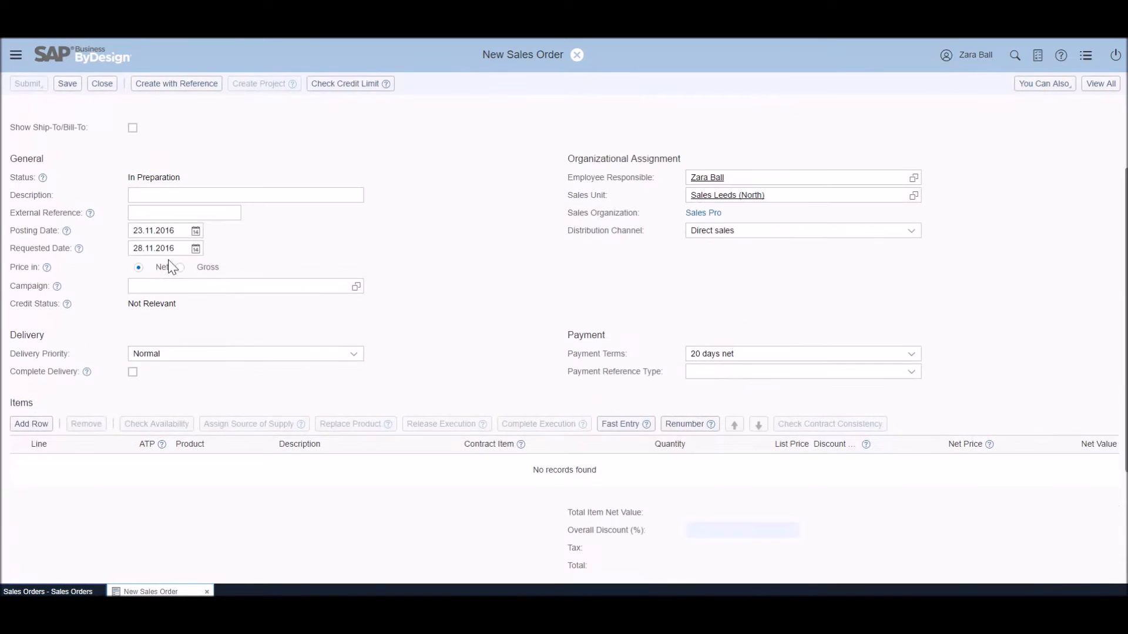
{"action": "left_click", "coordinate": [151, 199]}
{"action": "type", "text": "Seadmete paigaldus"}
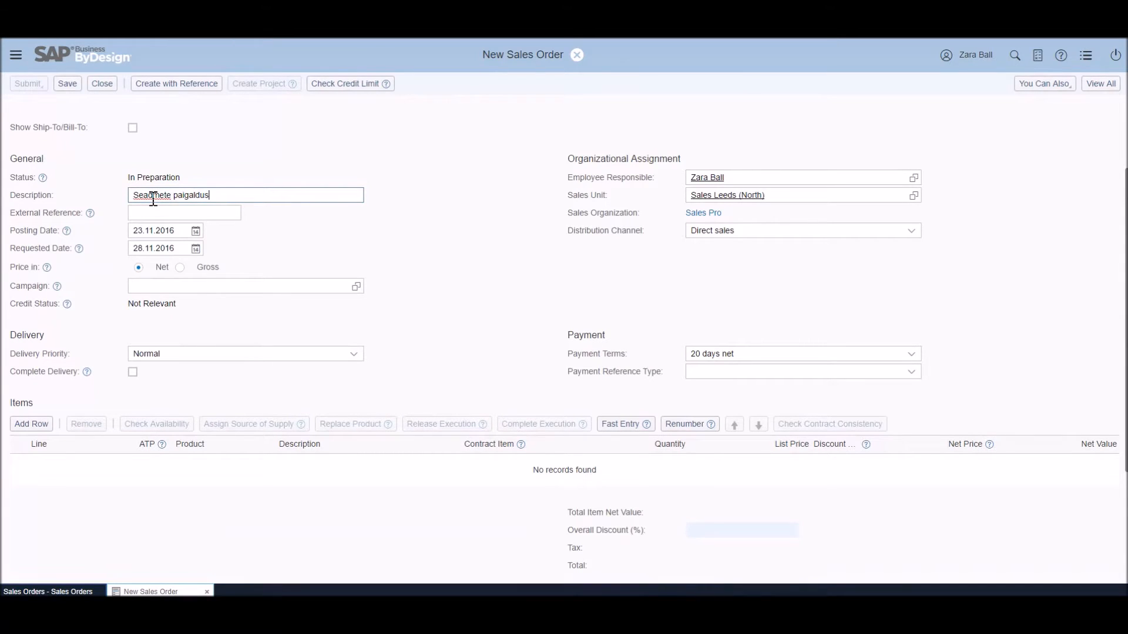
{"action": "key", "text": "Tab"}
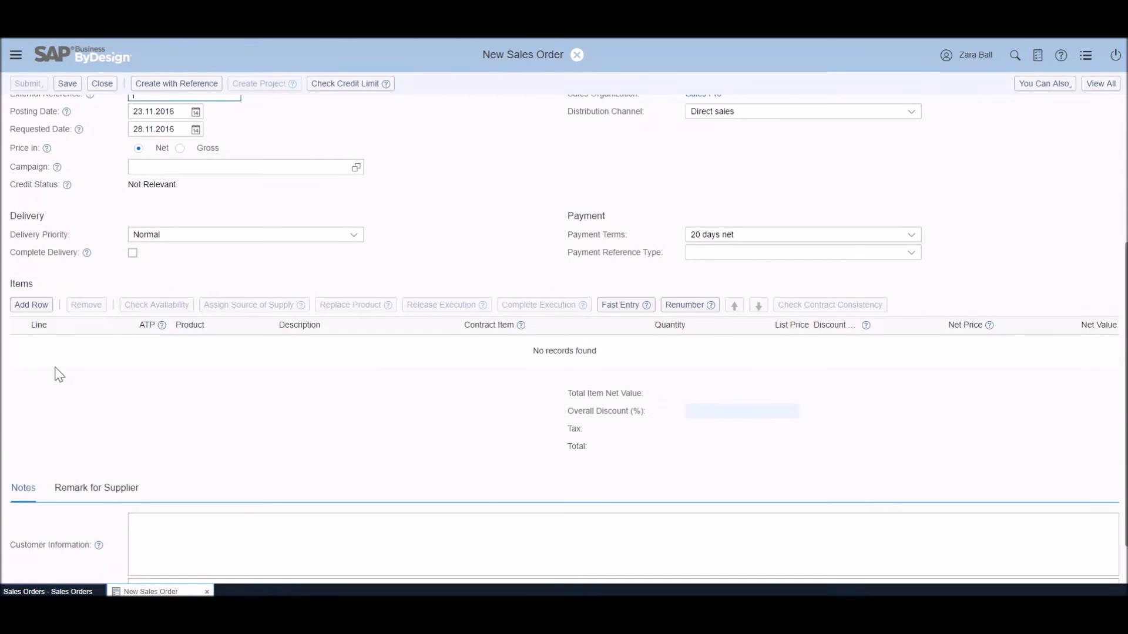
Step: Add an order item for the product Computer Equipment Installation with a quantity of 6 h
{"action": "scroll", "coordinate": [55, 373], "scroll_direction": "down", "scroll_amount": 2}
{"action": "left_click", "coordinate": [39, 312]}
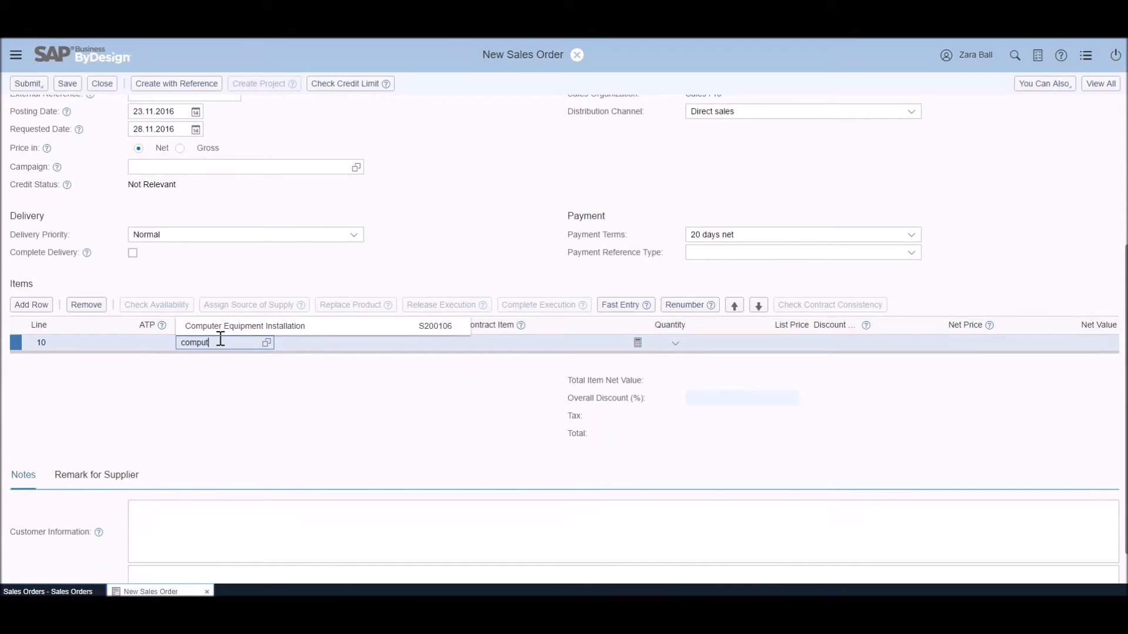
{"action": "type", "text": "compute"}
{"action": "left_click", "coordinate": [227, 326]}
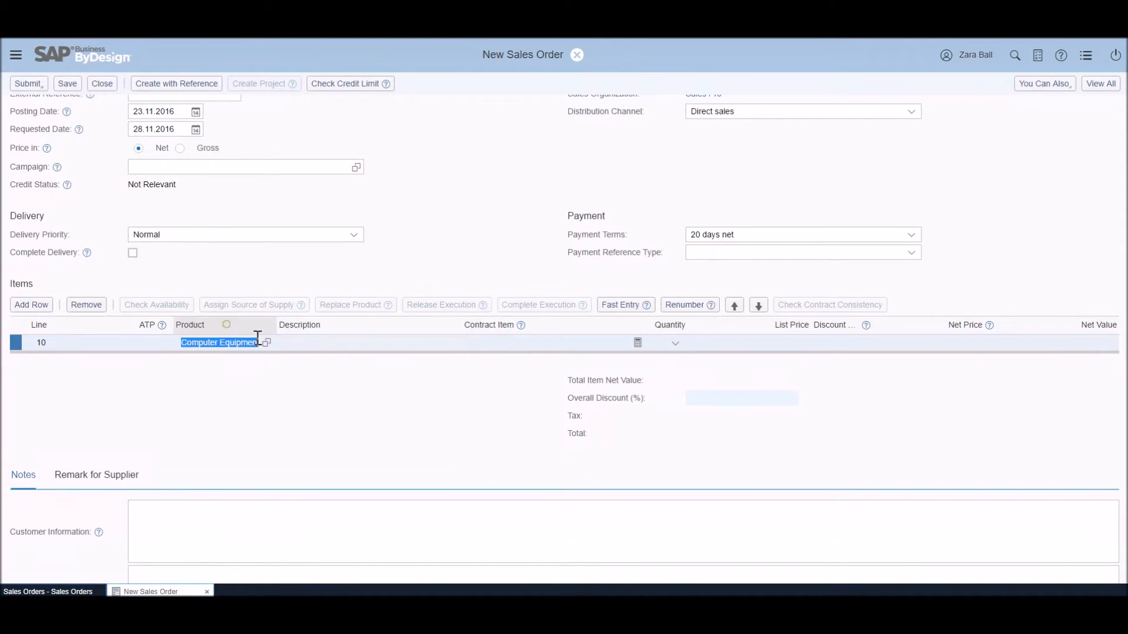
{"action": "left_click", "coordinate": [605, 343]}
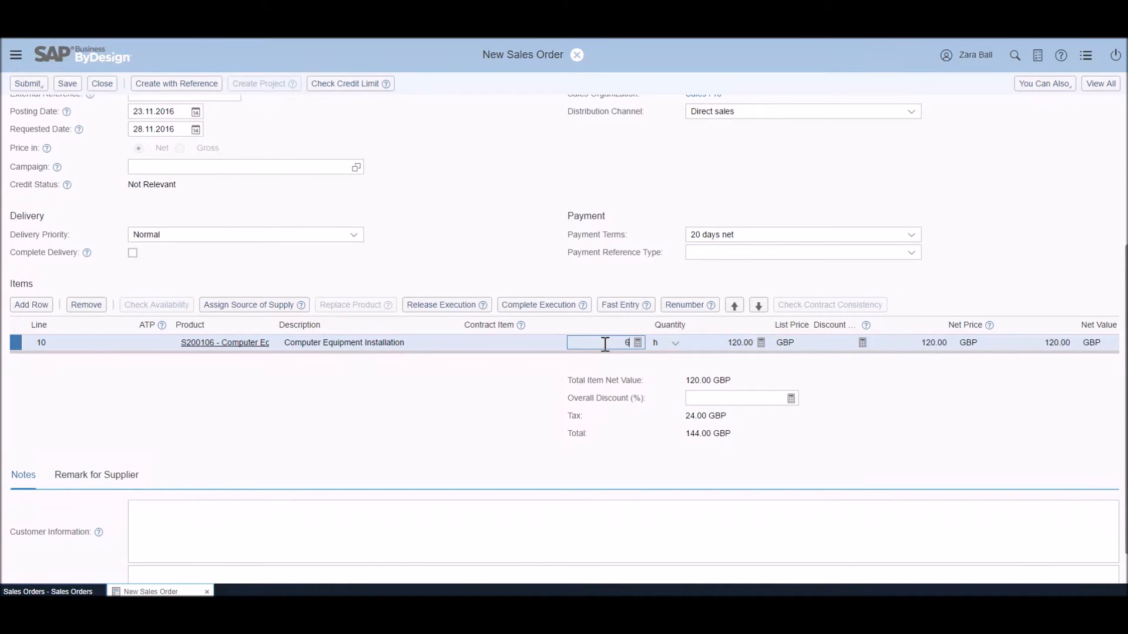
{"action": "key", "text": "Return"}
{"action": "scroll", "coordinate": [563, 359], "scroll_direction": "up", "scroll_amount": 1}
{"action": "left_click", "coordinate": [446, 432]}
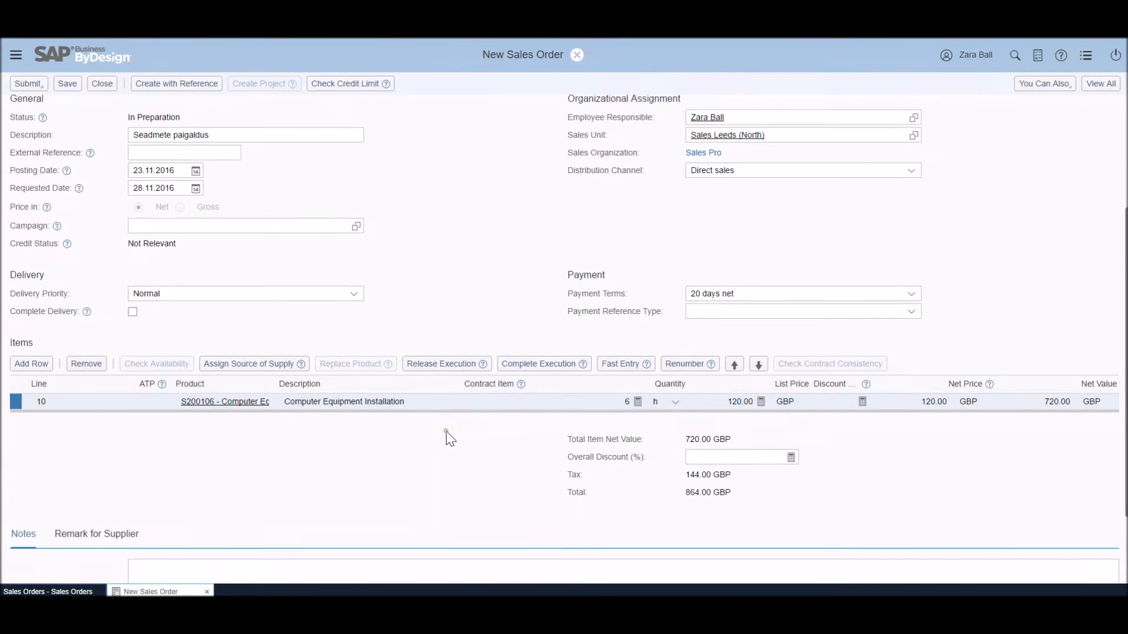
Step: Add a second order item for the product Travel Time
{"action": "left_click", "coordinate": [27, 368]}
{"action": "left_click", "coordinate": [211, 423]}
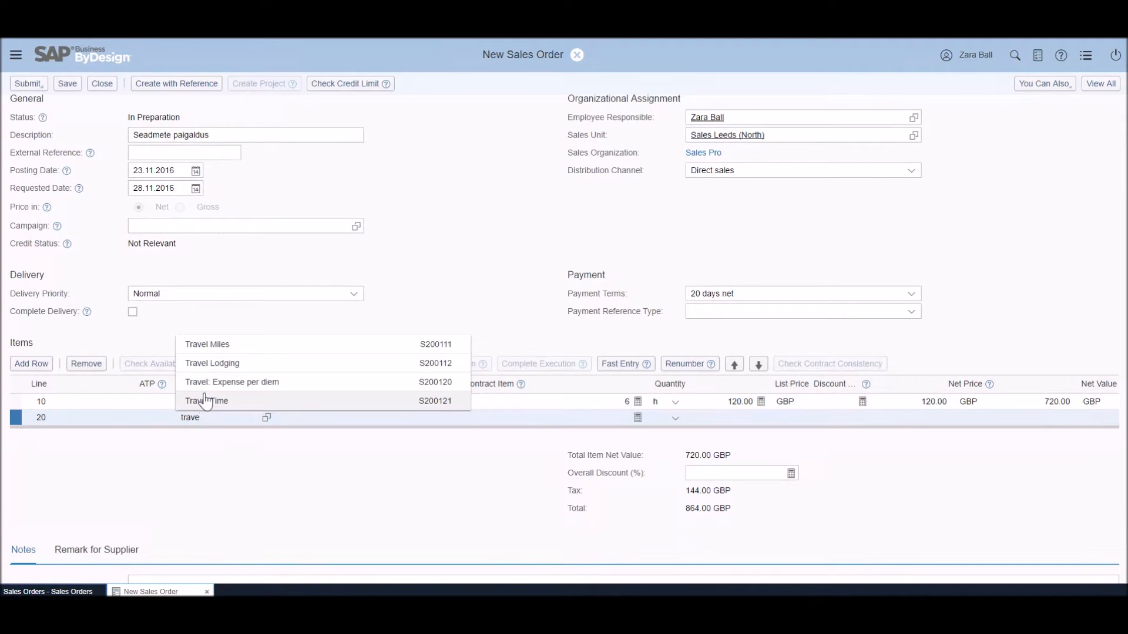
{"action": "left_click", "coordinate": [202, 398]}
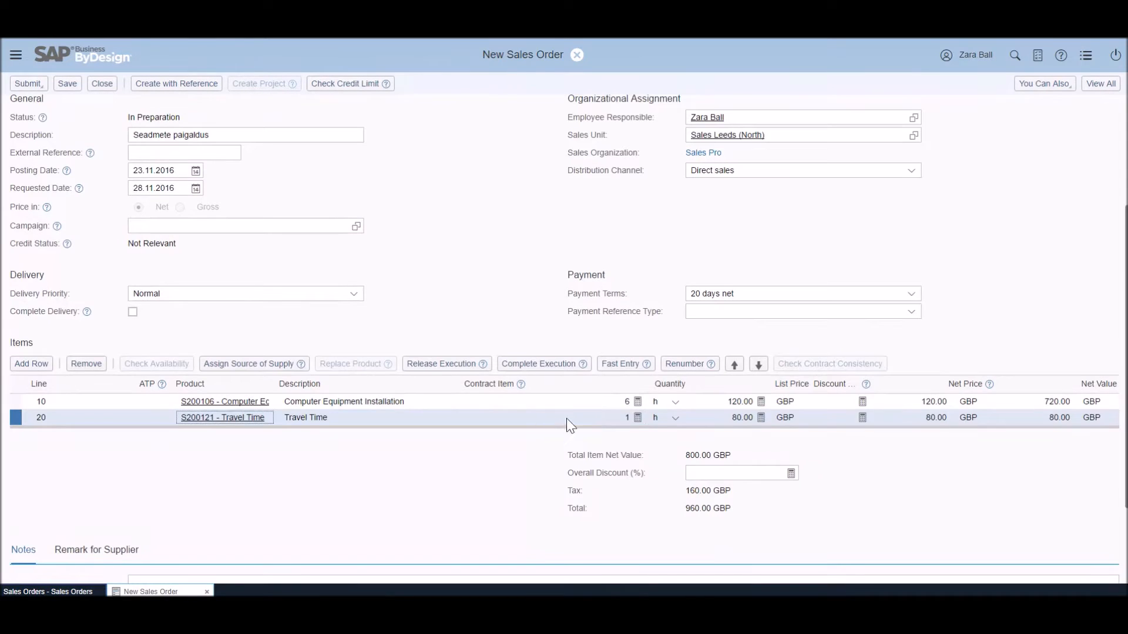
Step: Enter "Uks number 1" as the internal comment in the order's notes
{"action": "scroll", "coordinate": [445, 452], "scroll_direction": "down", "scroll_amount": 2}
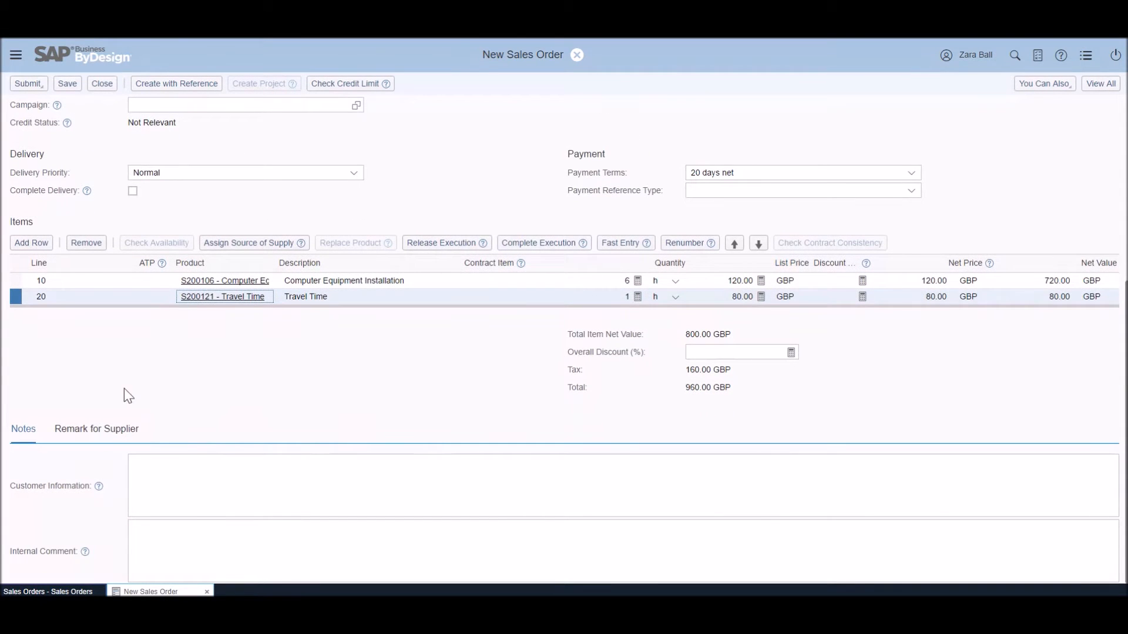
{"action": "scroll", "coordinate": [353, 486], "scroll_direction": "up", "scroll_amount": 1}
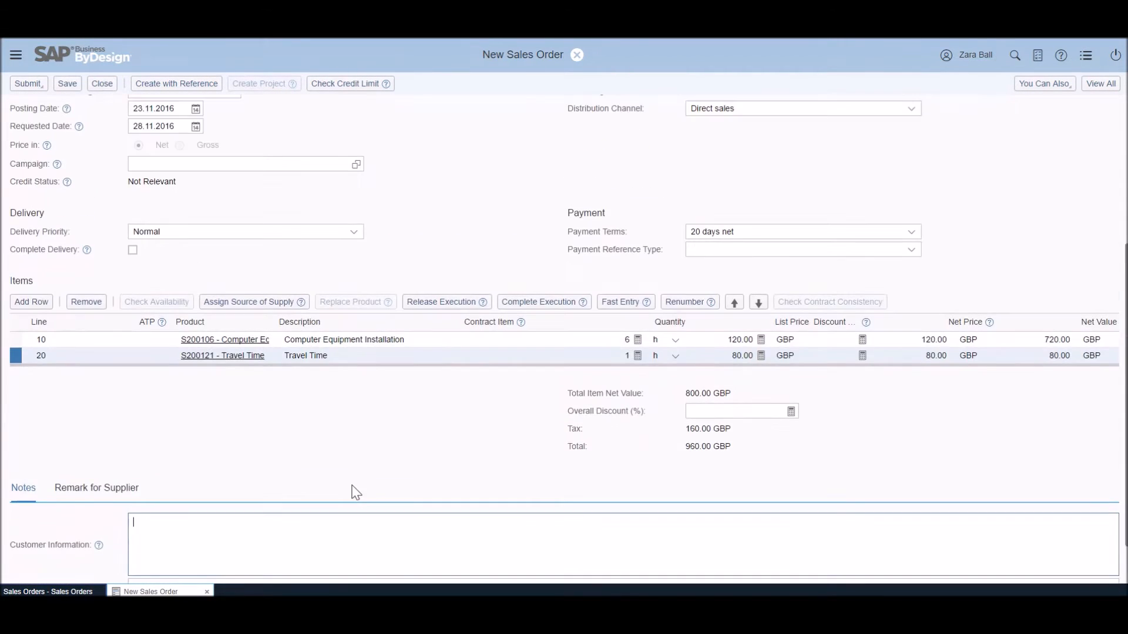
{"action": "scroll", "coordinate": [233, 485], "scroll_direction": "down", "scroll_amount": 1}
{"action": "left_click", "coordinate": [191, 544]}
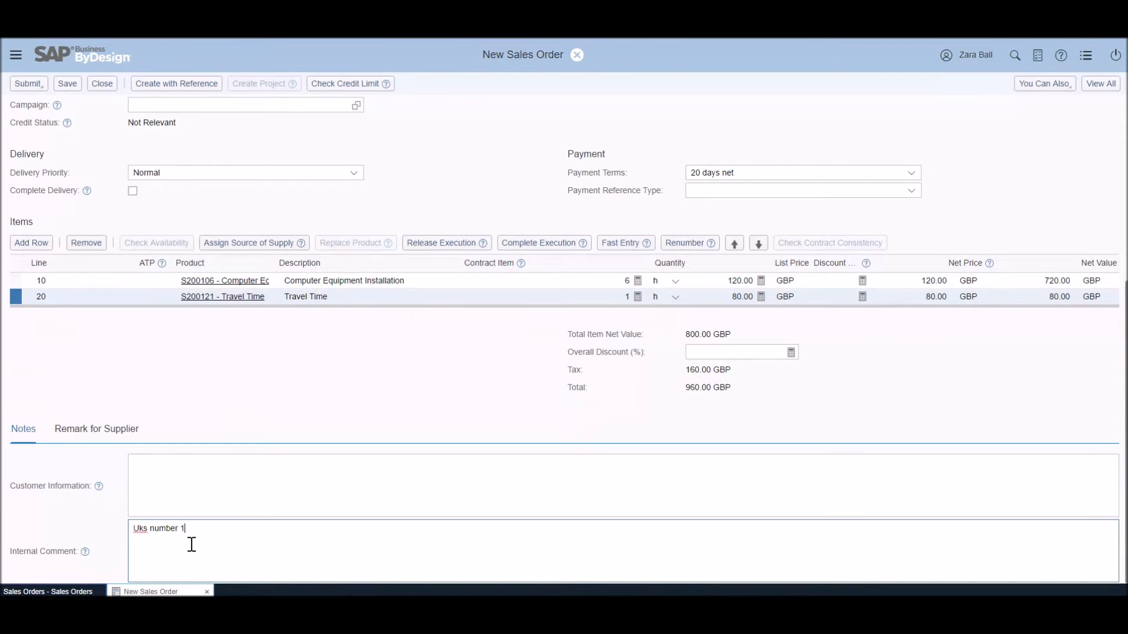
Step: Submit the sales order by releasing it to service execution
{"action": "scroll", "coordinate": [72, 207], "scroll_direction": "up", "scroll_amount": 5}
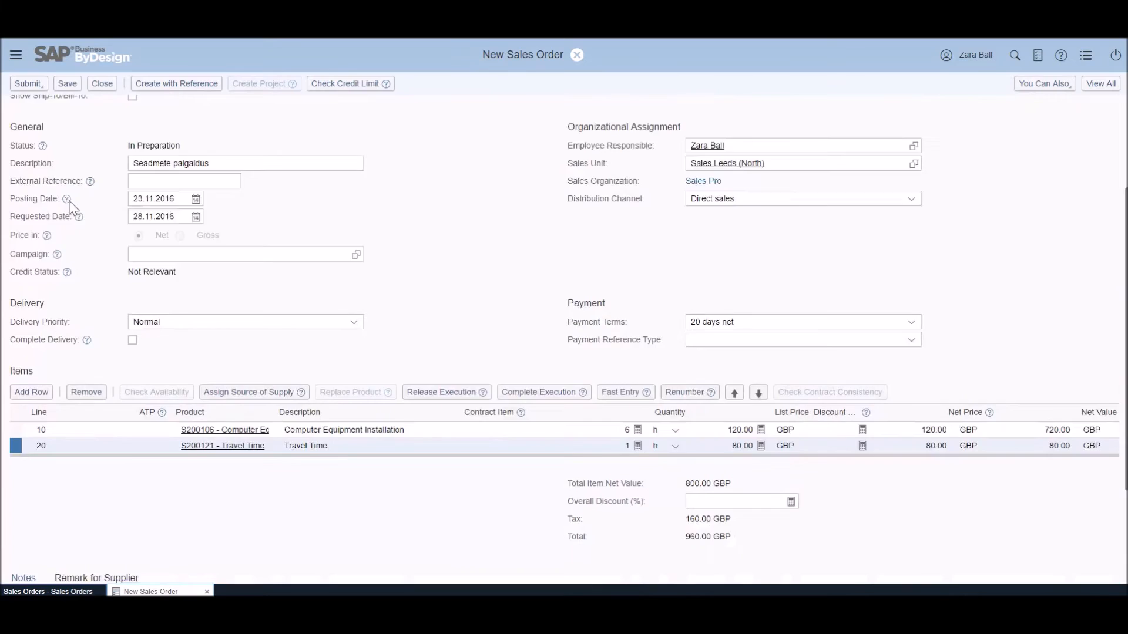
{"action": "left_click", "coordinate": [28, 83]}
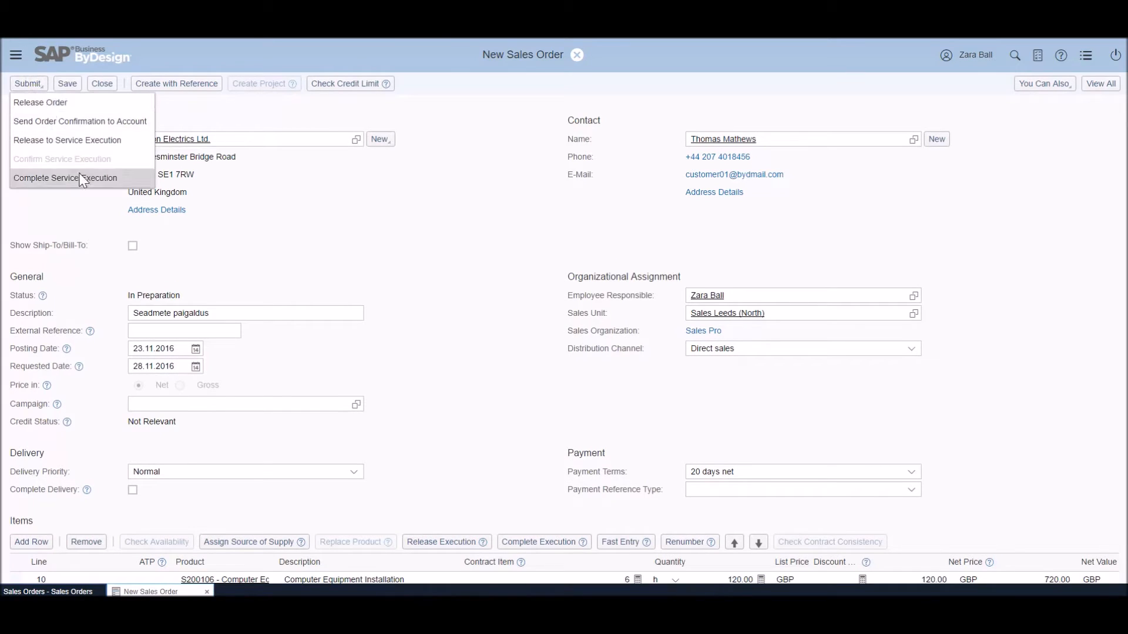
{"action": "left_click", "coordinate": [85, 147]}
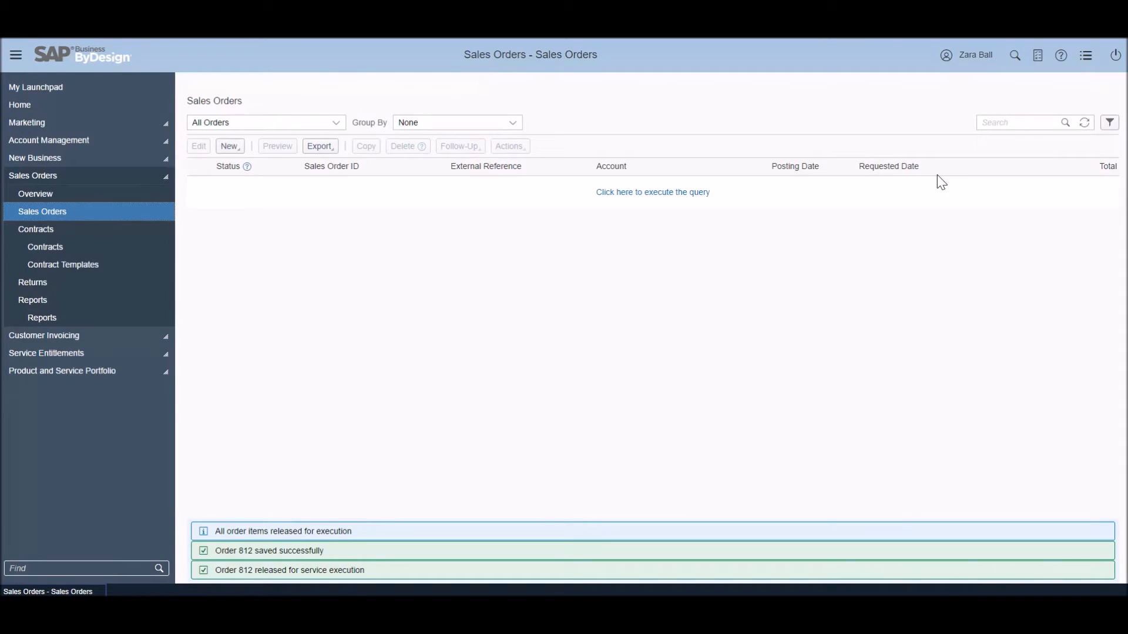
Step: Log off and log on again as the service support user, entering the user ID and password
{"action": "left_click", "coordinate": [1115, 55]}
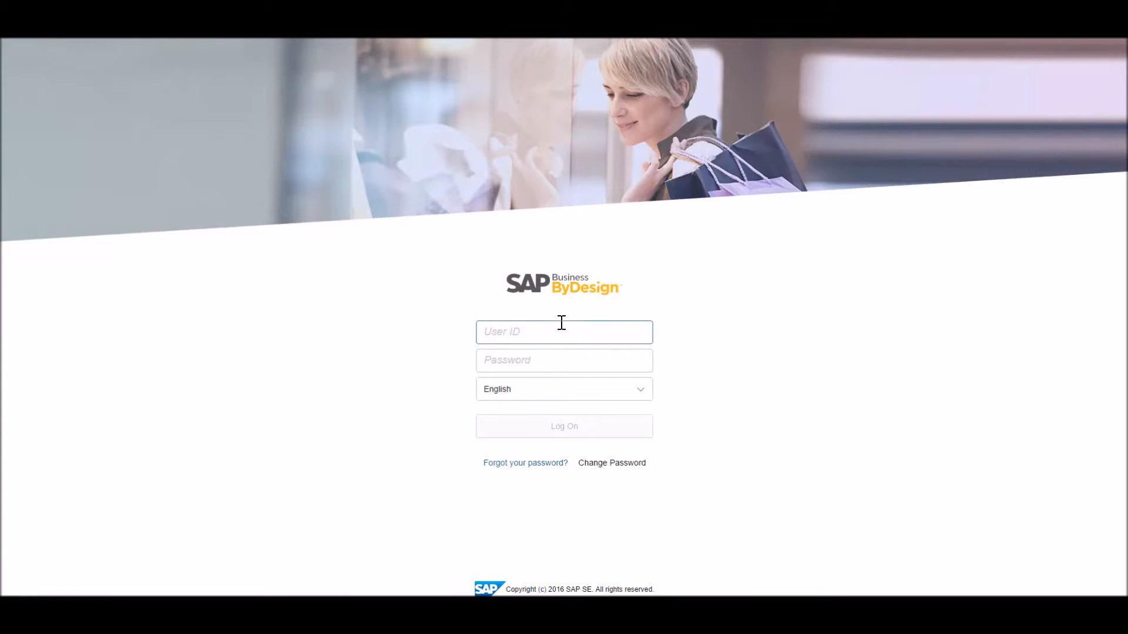
{"action": "type", "text": "SERVICESUPPORT02S"}
{"action": "left_click", "coordinate": [545, 360]}
{"action": "type", "text": "••"}
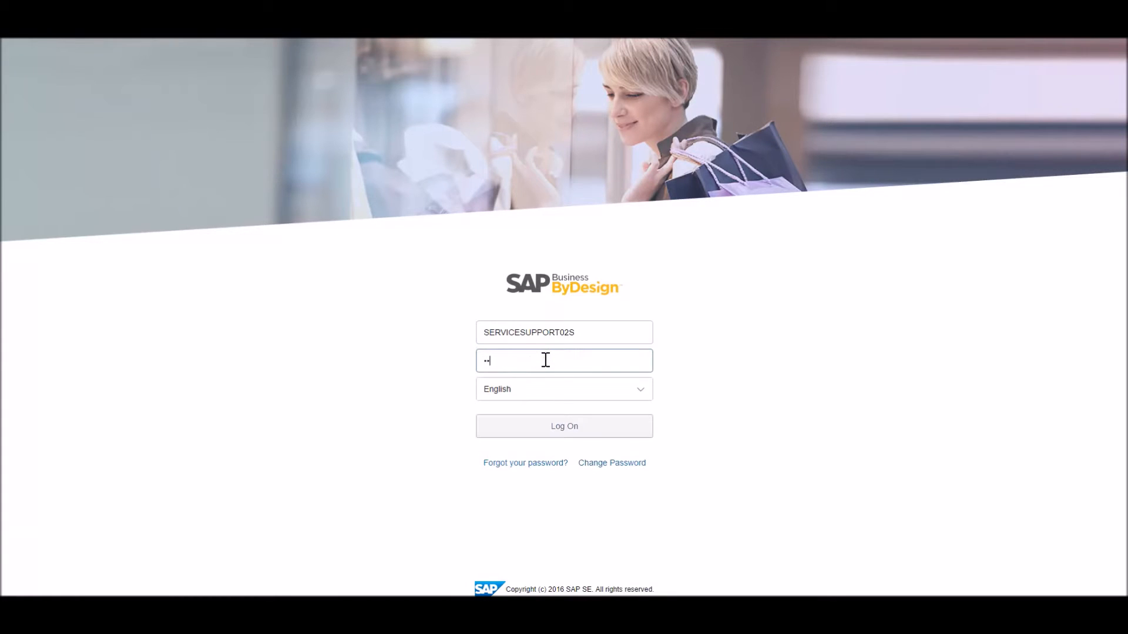
{"action": "left_click", "coordinate": [528, 426]}
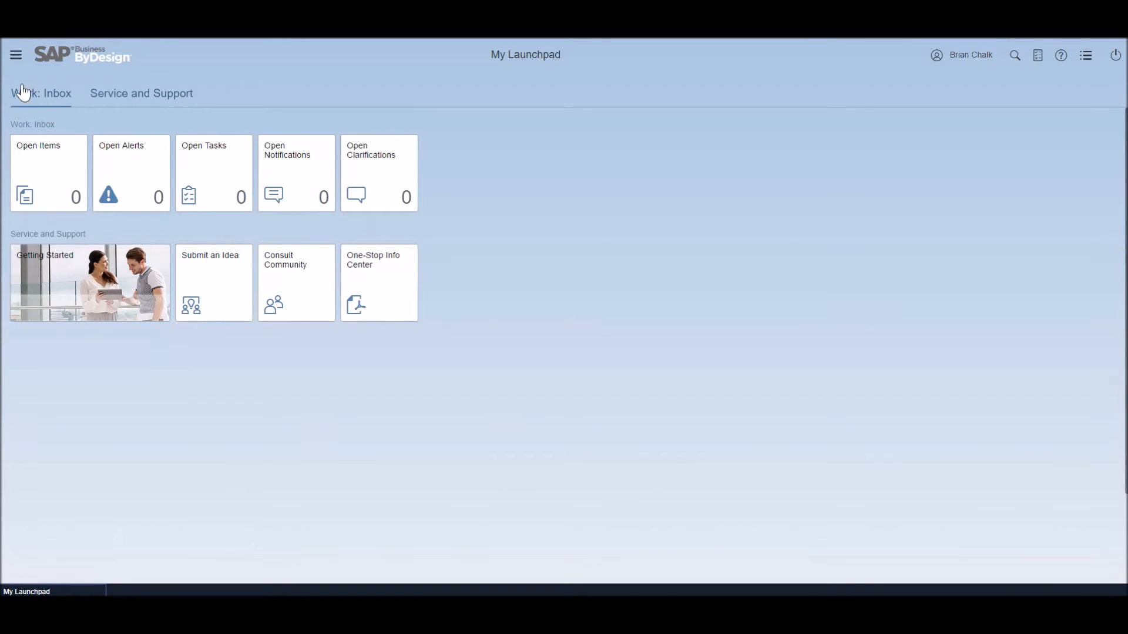
Step: Open the employee's time sheet for editing from the Self-Services Overview in the Home work center
{"action": "left_click", "coordinate": [14, 56]}
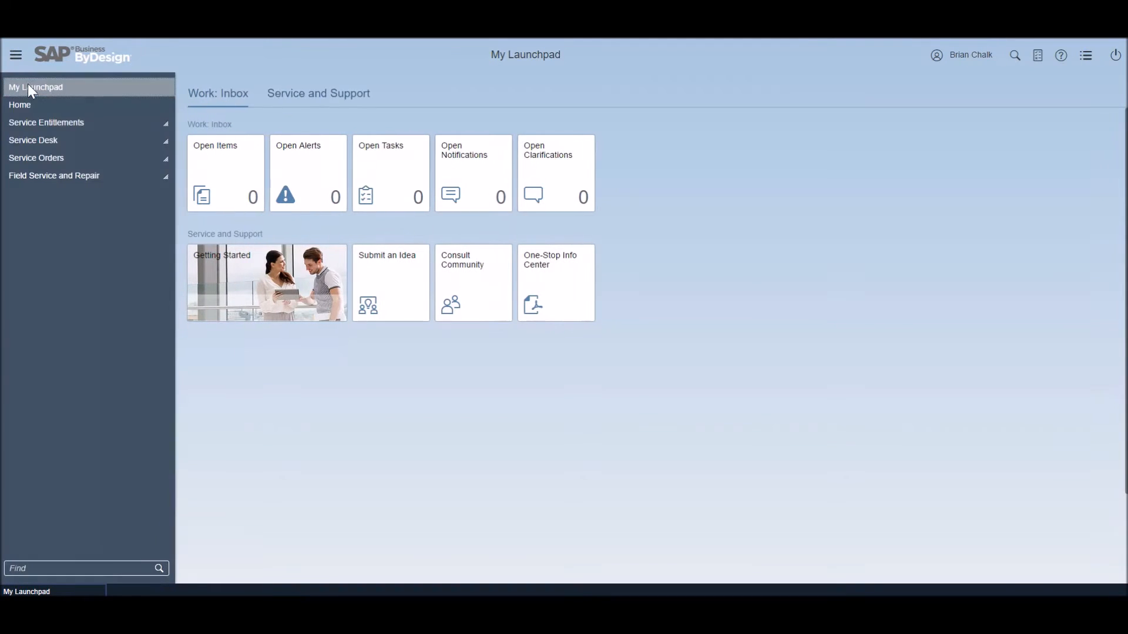
{"action": "left_click", "coordinate": [44, 126]}
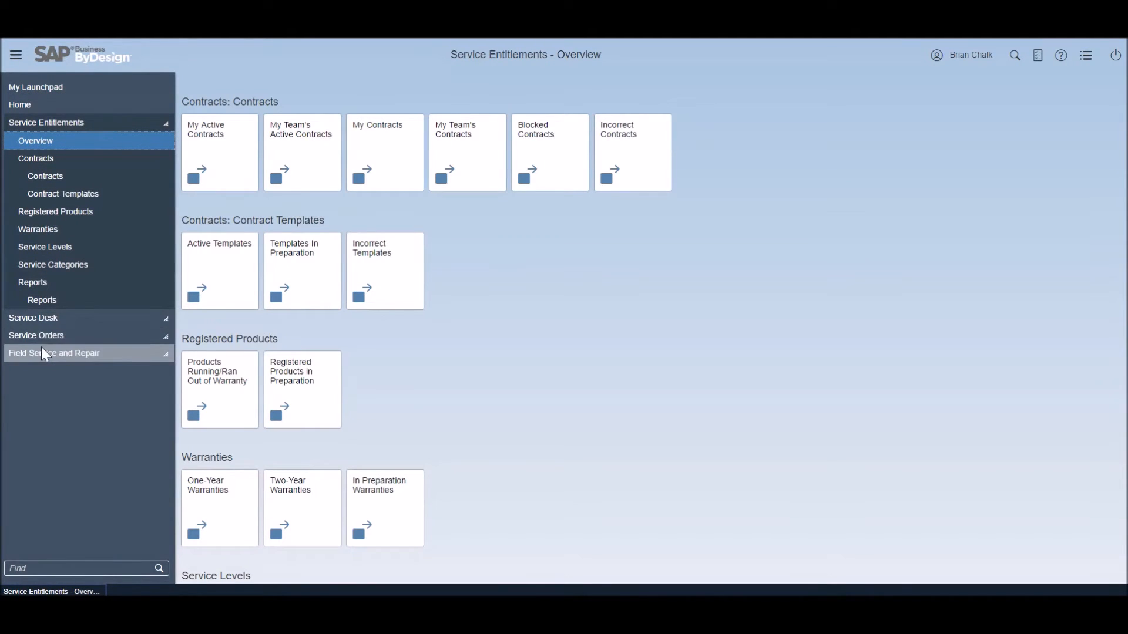
{"action": "left_click", "coordinate": [24, 108]}
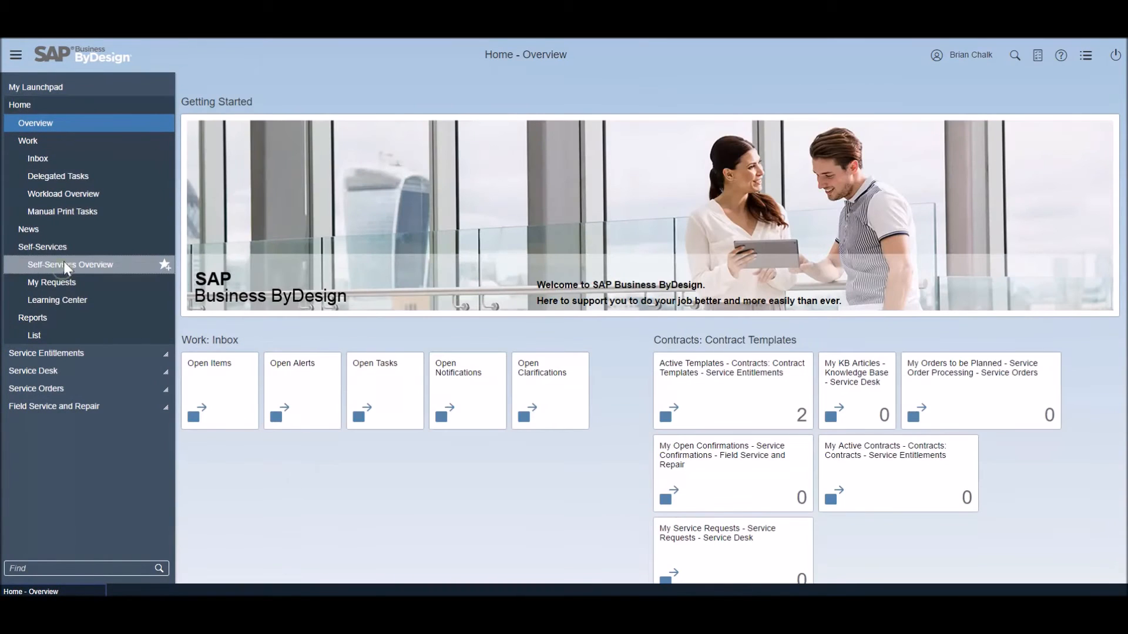
{"action": "left_click", "coordinate": [64, 265]}
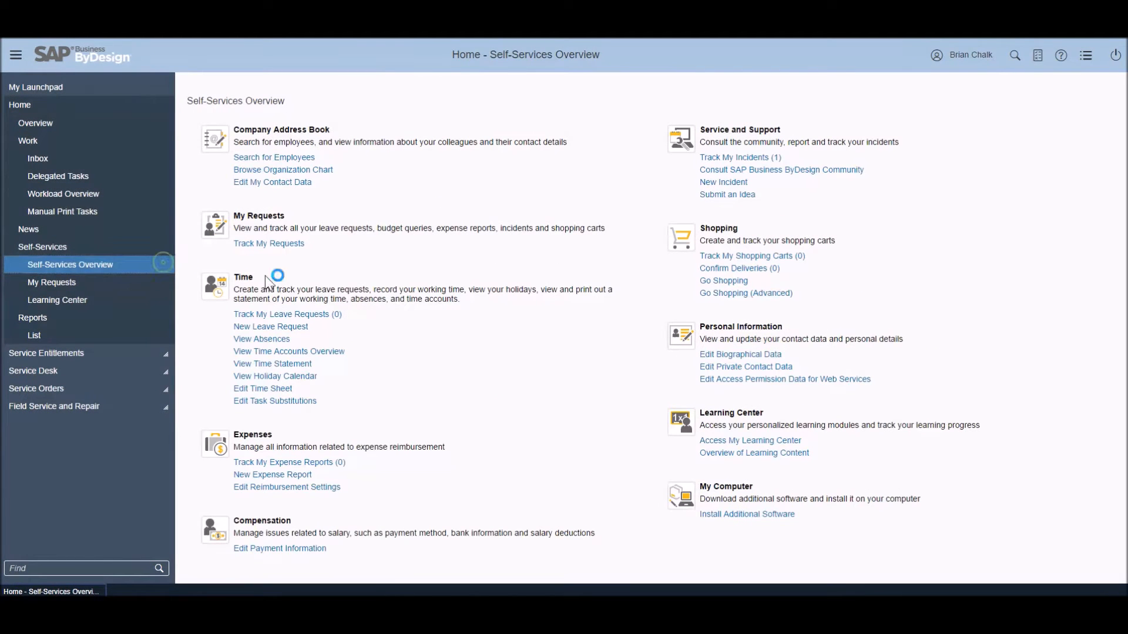
{"action": "left_click", "coordinate": [264, 388]}
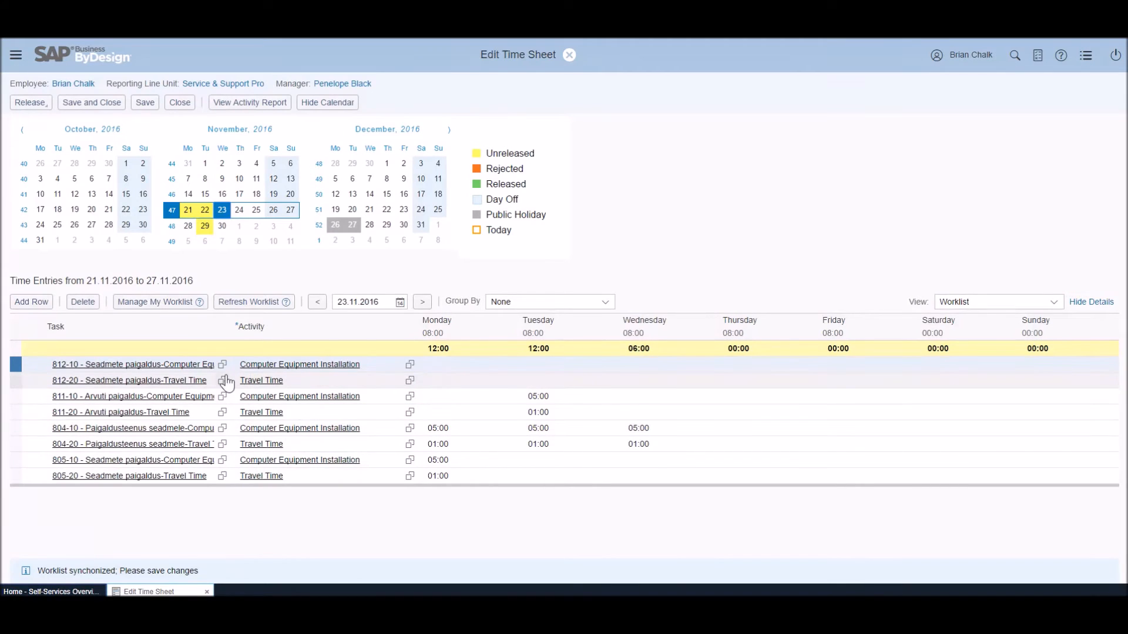
Step: Record 6 hours of Computer Equipment Installation and 1 hour of Travel Time on Monday in the two topmost Seadmete paigaldus tasks
{"action": "left_click", "coordinate": [461, 368]}
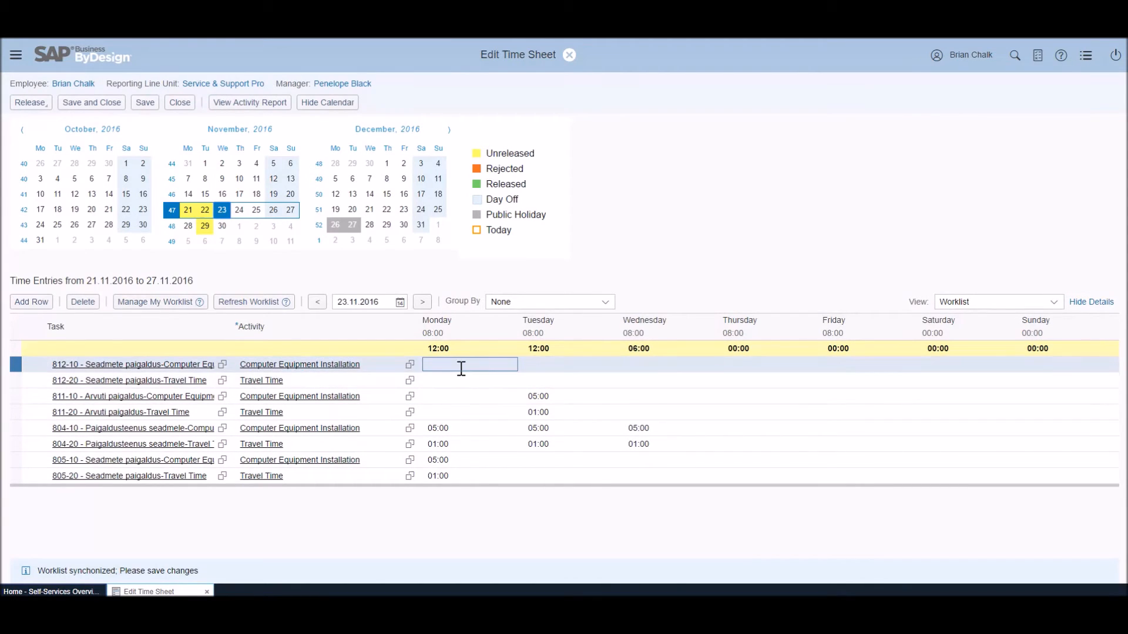
{"action": "type", "text": "6"}
{"action": "left_click", "coordinate": [447, 375]}
{"action": "type", "text": "1"}
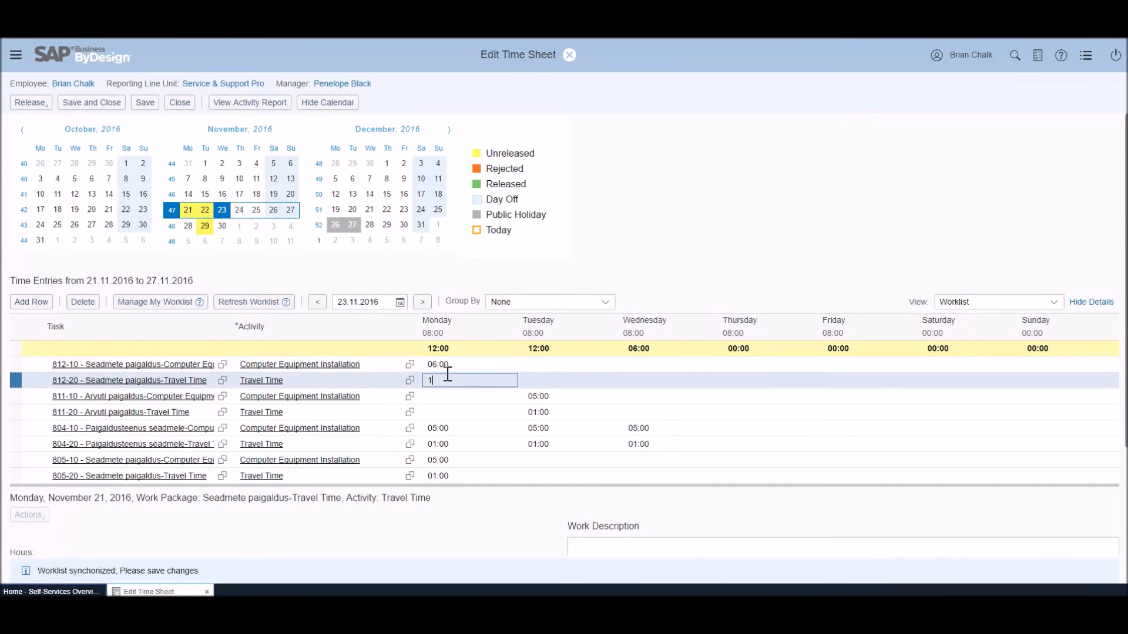
Step: Mark the work package completed for Monday's 6-hour Computer Equipment Installation entry in the topmost task and release that time entry
{"action": "scroll", "coordinate": [179, 544], "scroll_direction": "down", "scroll_amount": 3}
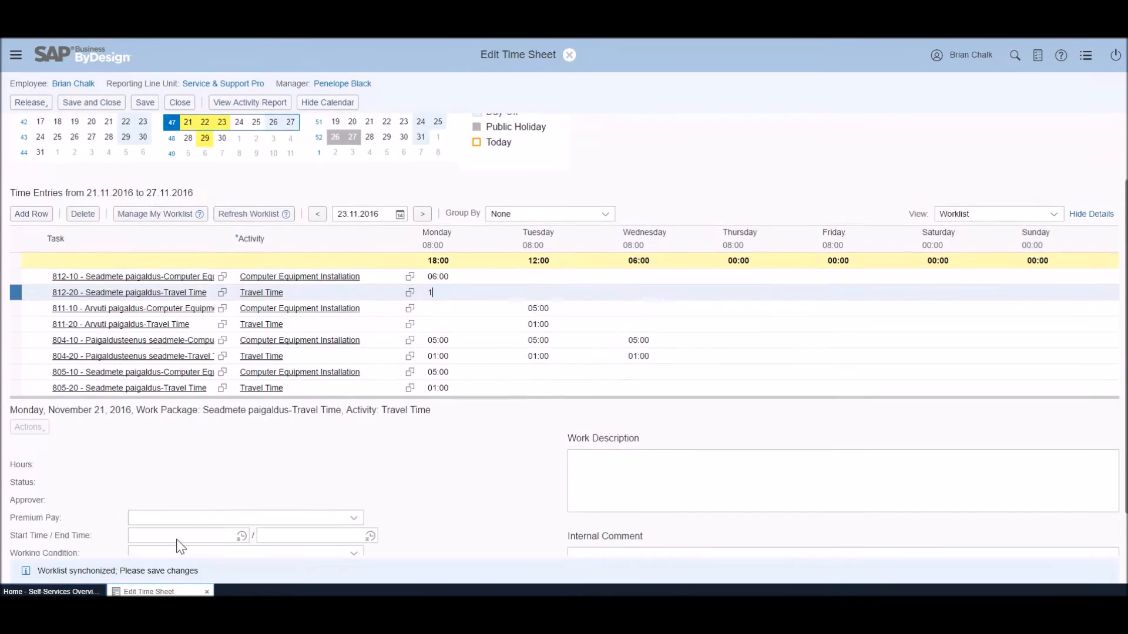
{"action": "left_click", "coordinate": [49, 222]}
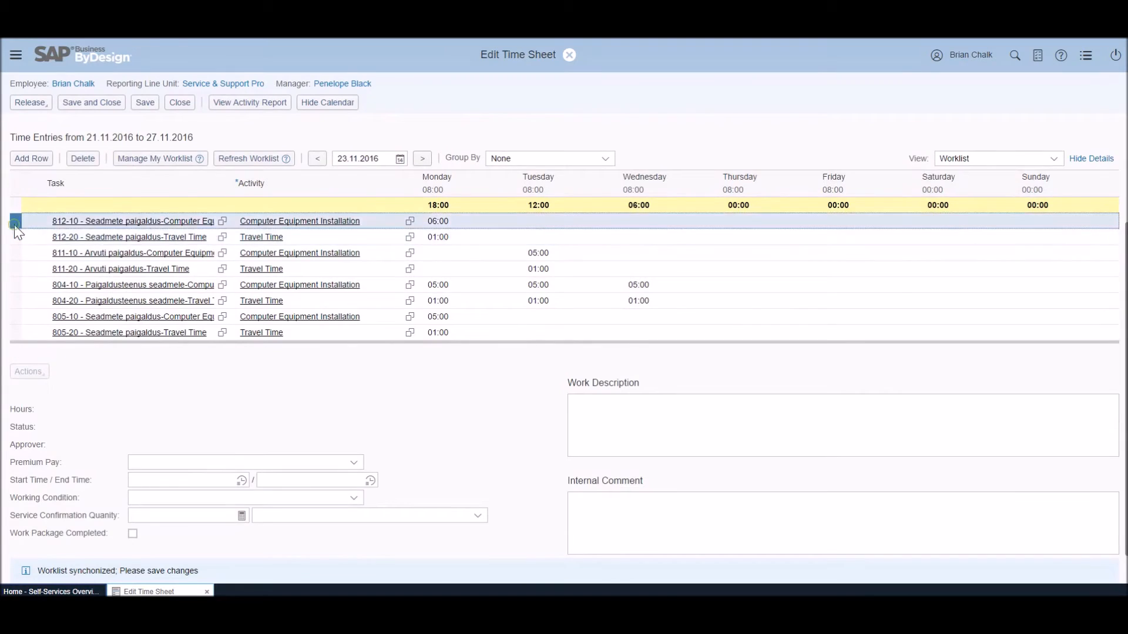
{"action": "scroll", "coordinate": [83, 376], "scroll_direction": "up", "scroll_amount": 1}
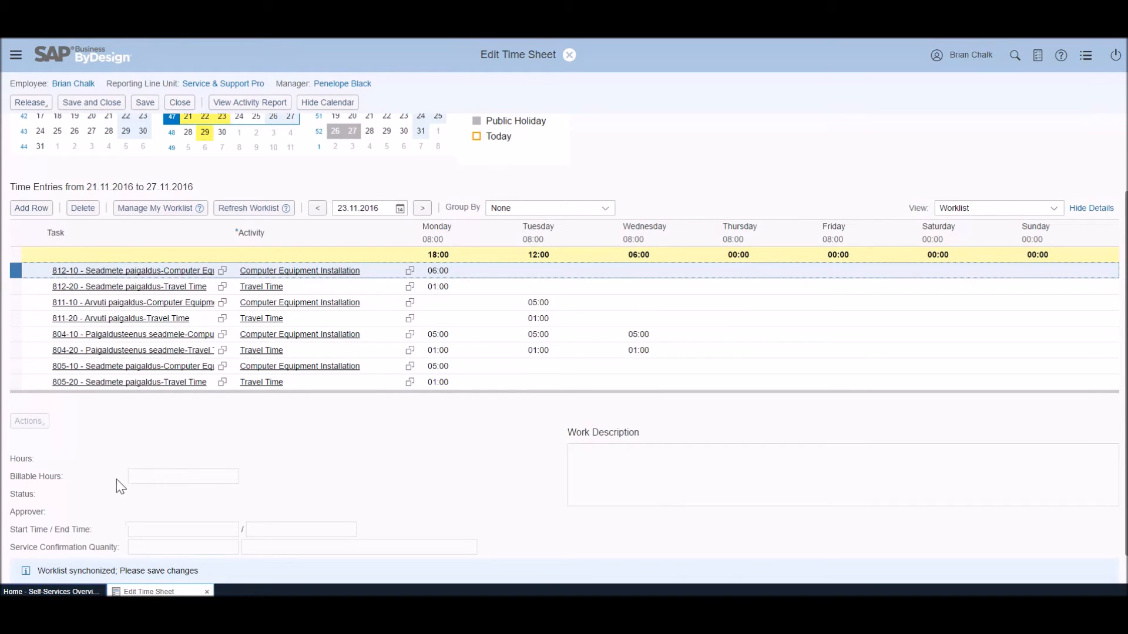
{"action": "scroll", "coordinate": [131, 465], "scroll_direction": "down", "scroll_amount": 2}
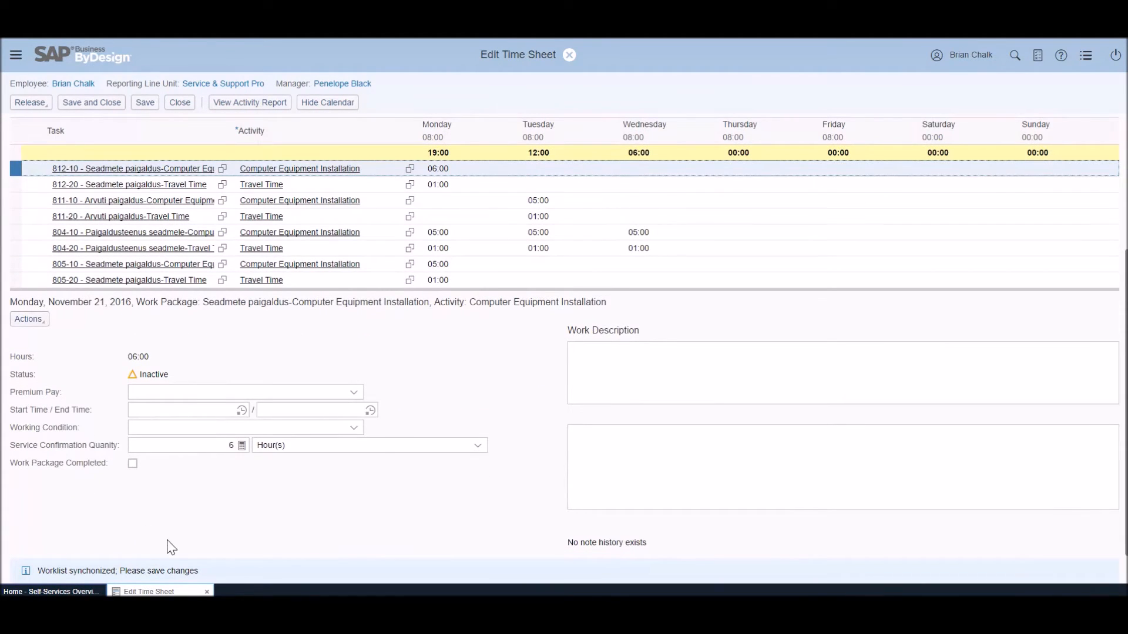
{"action": "left_click", "coordinate": [133, 463]}
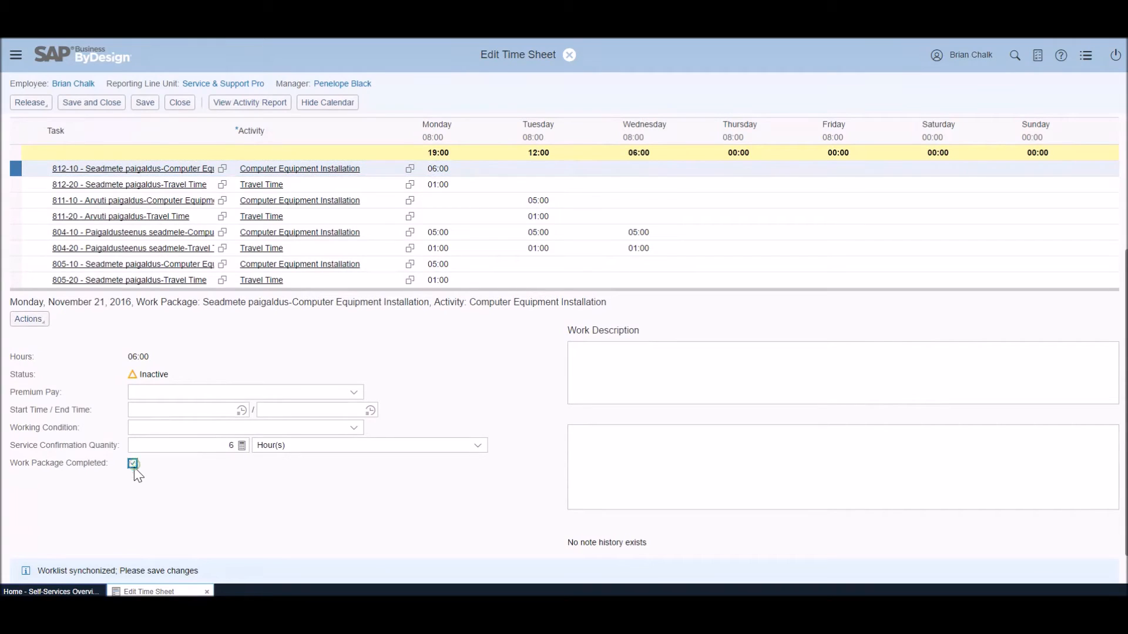
{"action": "left_click", "coordinate": [30, 320]}
{"action": "left_click", "coordinate": [42, 357]}
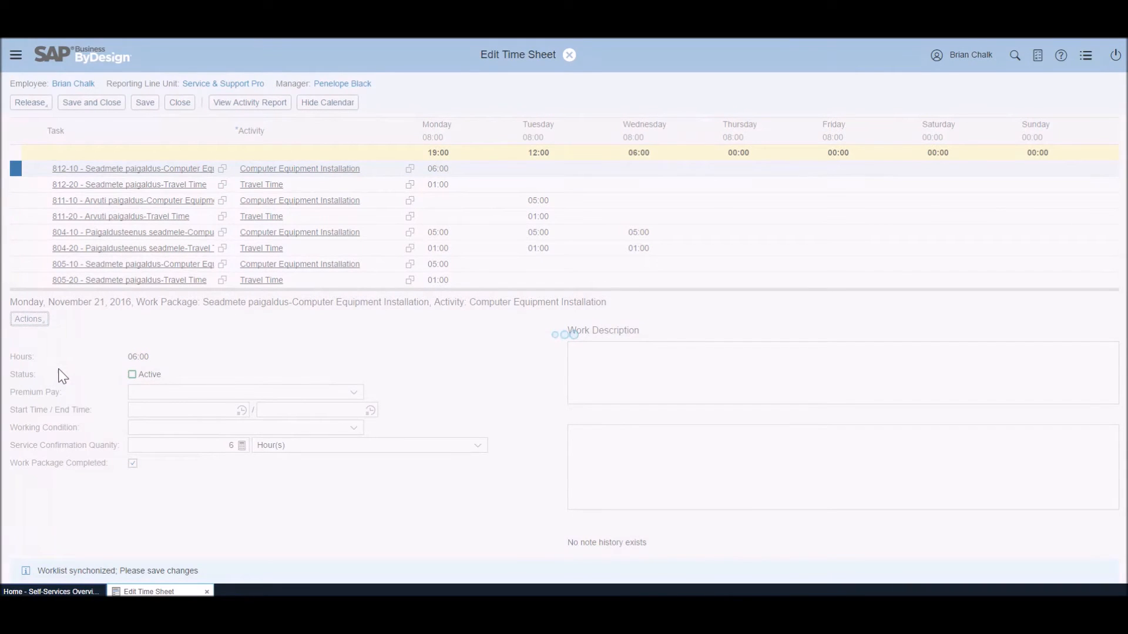
Step: Mark the work package completed for Monday's 1-hour Travel Time entry in the second task and release that time entry
{"action": "left_click", "coordinate": [16, 184]}
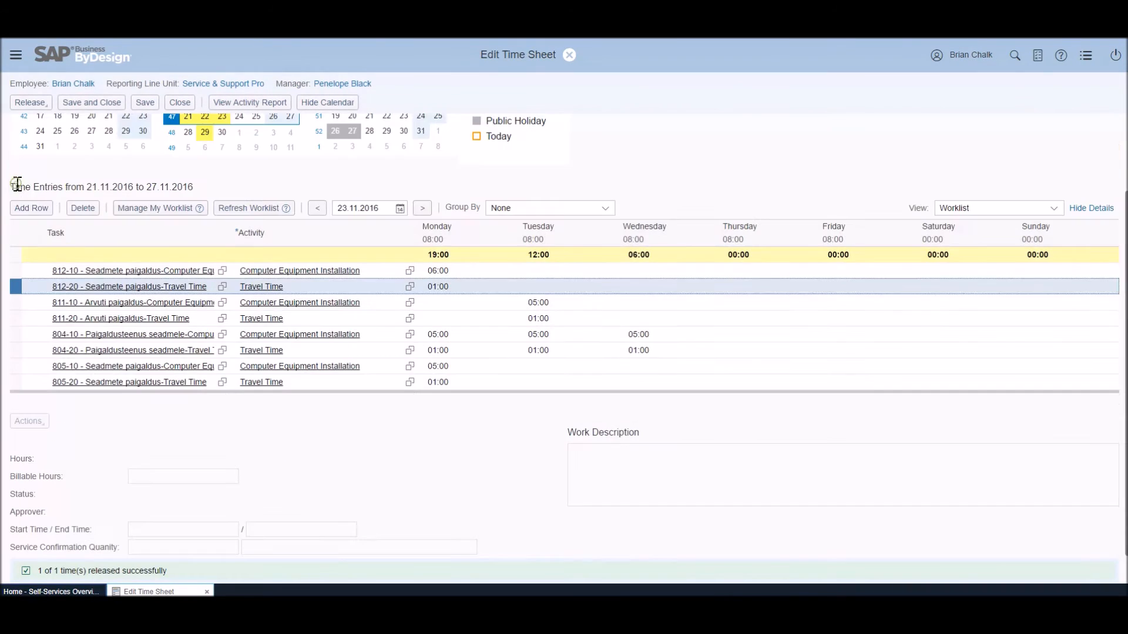
{"action": "left_click", "coordinate": [132, 462]}
{"action": "left_click", "coordinate": [31, 321]}
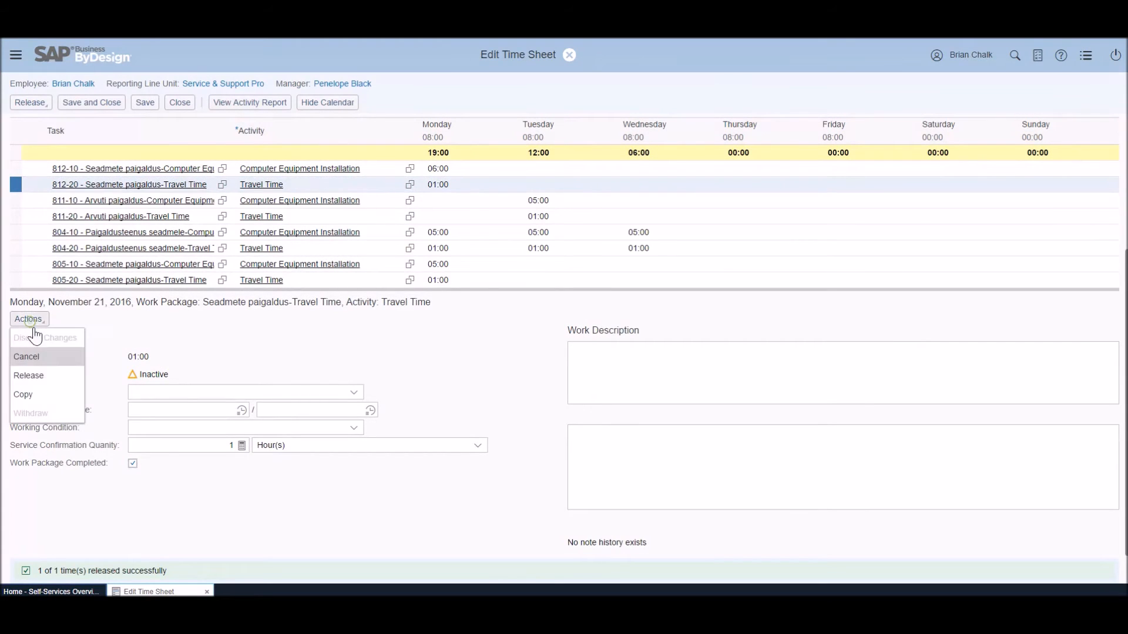
{"action": "left_click", "coordinate": [55, 373]}
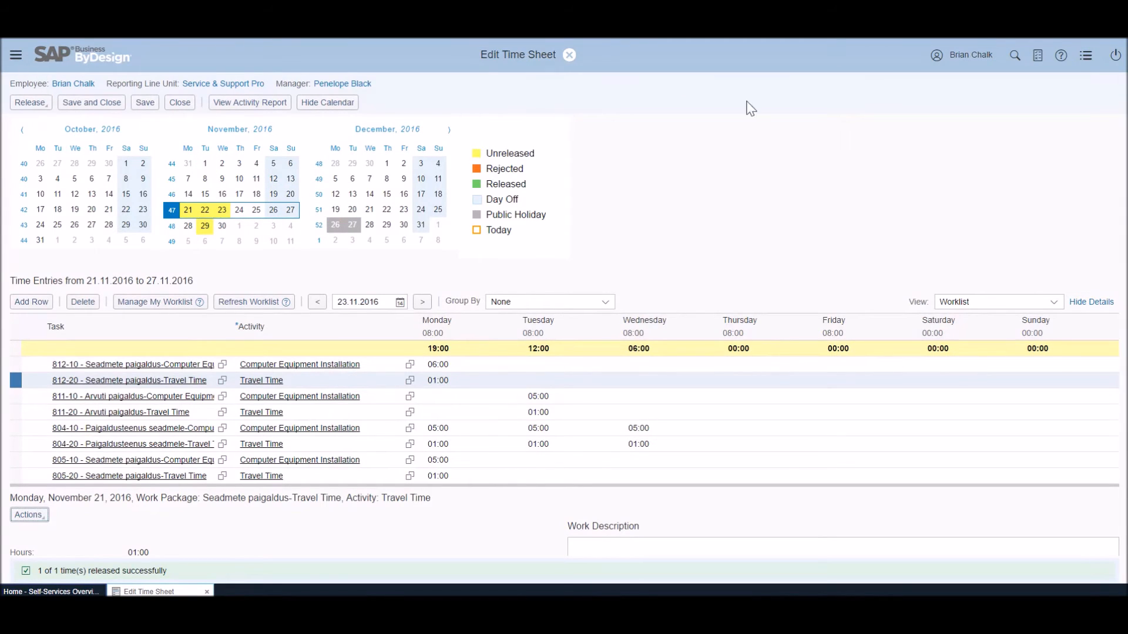
Step: Save and close the time sheet
{"action": "left_click", "coordinate": [49, 104]}
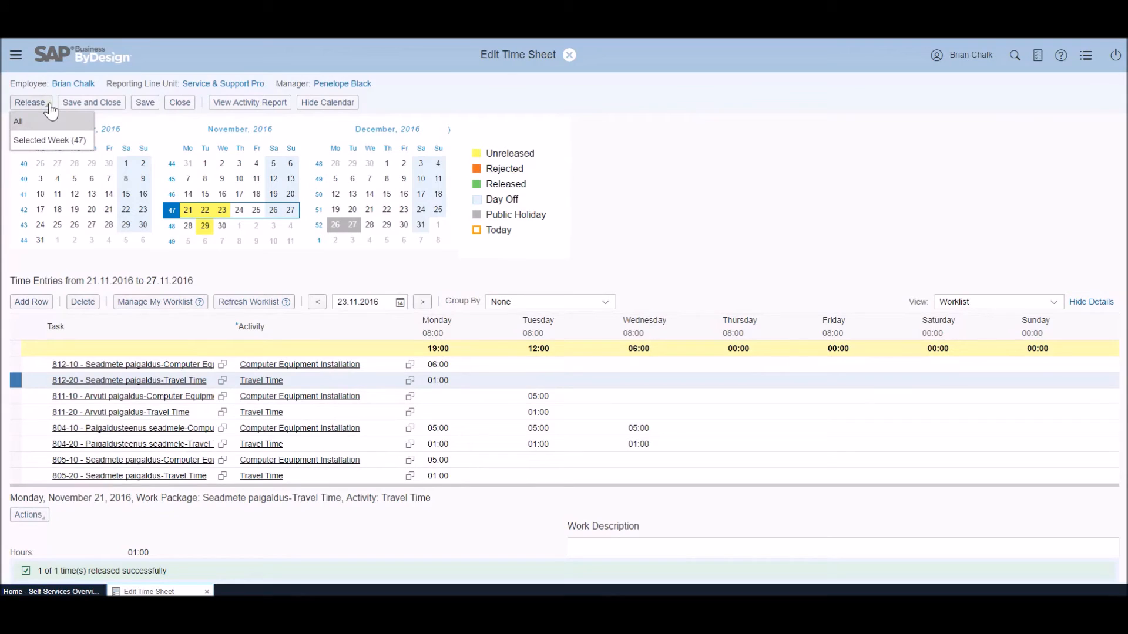
{"action": "left_click", "coordinate": [675, 113]}
{"action": "left_click", "coordinate": [79, 105]}
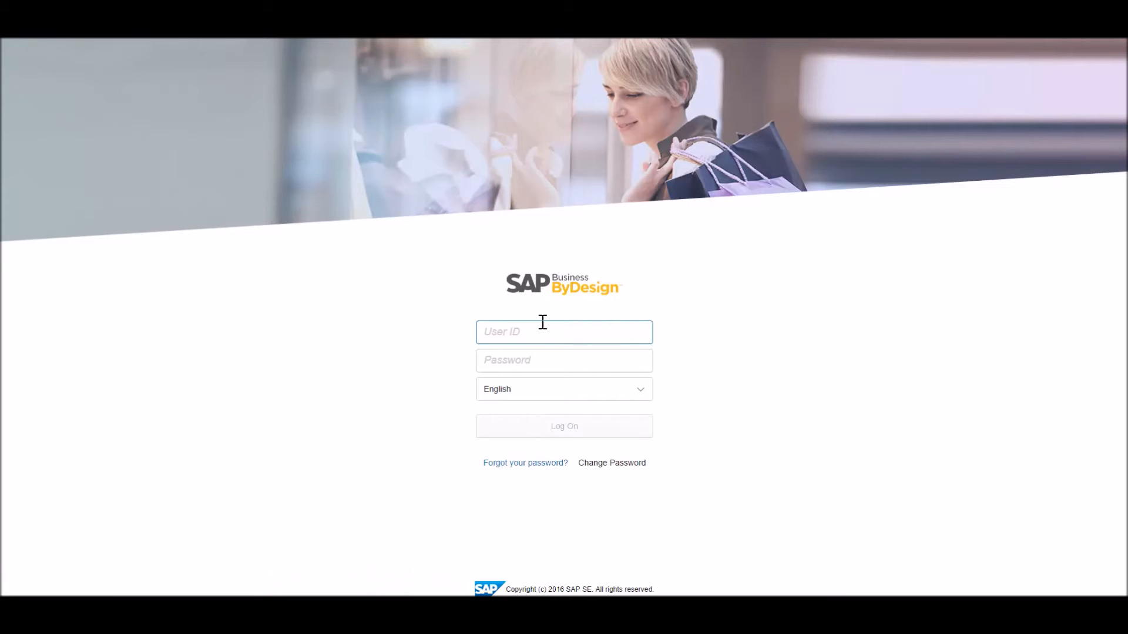
Step: Log on as the financial user in English, entering the user ID and the password
{"action": "type", "text": "FINANCIAL02"}
{"action": "left_click", "coordinate": [531, 355]}
{"action": "type", "text": "x"}
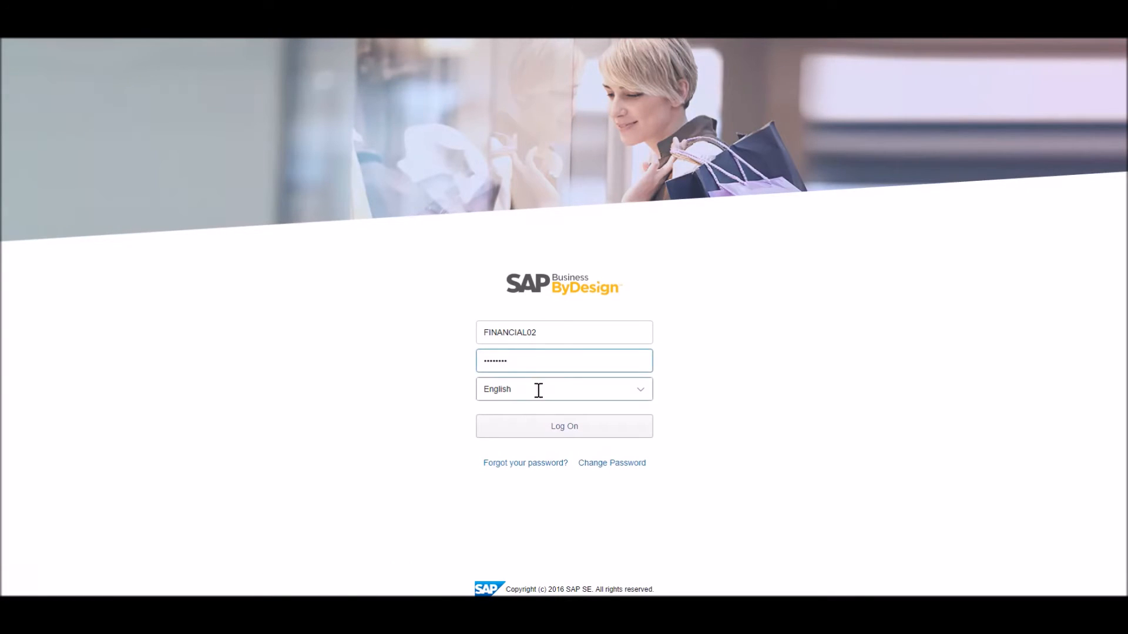
{"action": "left_click", "coordinate": [556, 429]}
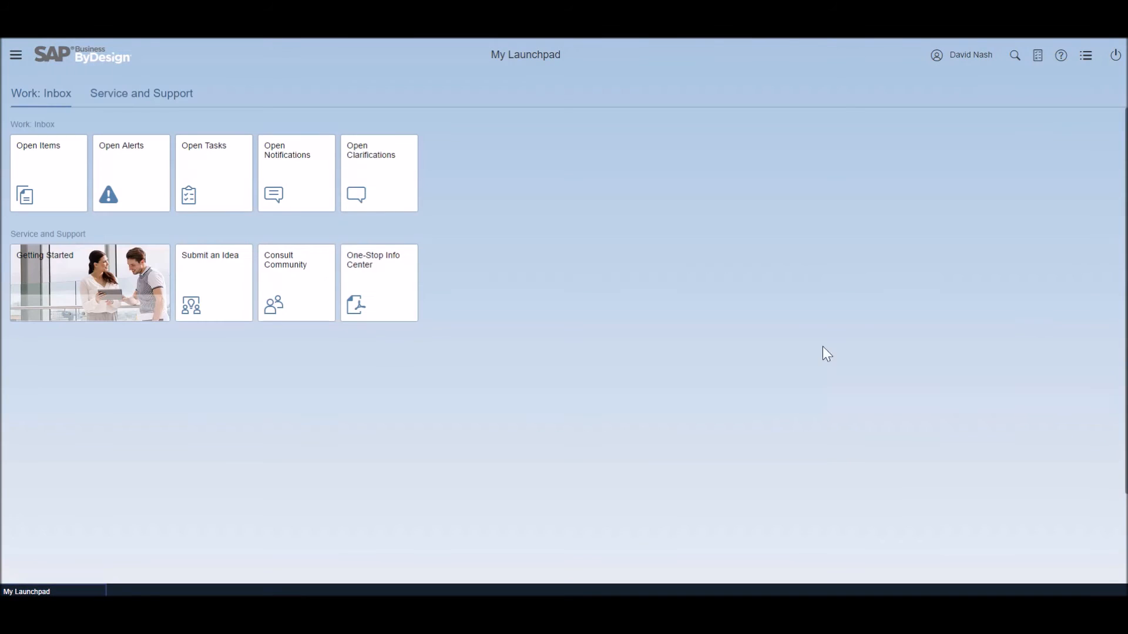
Step: Open the list of invoice requests in the Customer Invoicing work center
{"action": "left_click", "coordinate": [15, 55]}
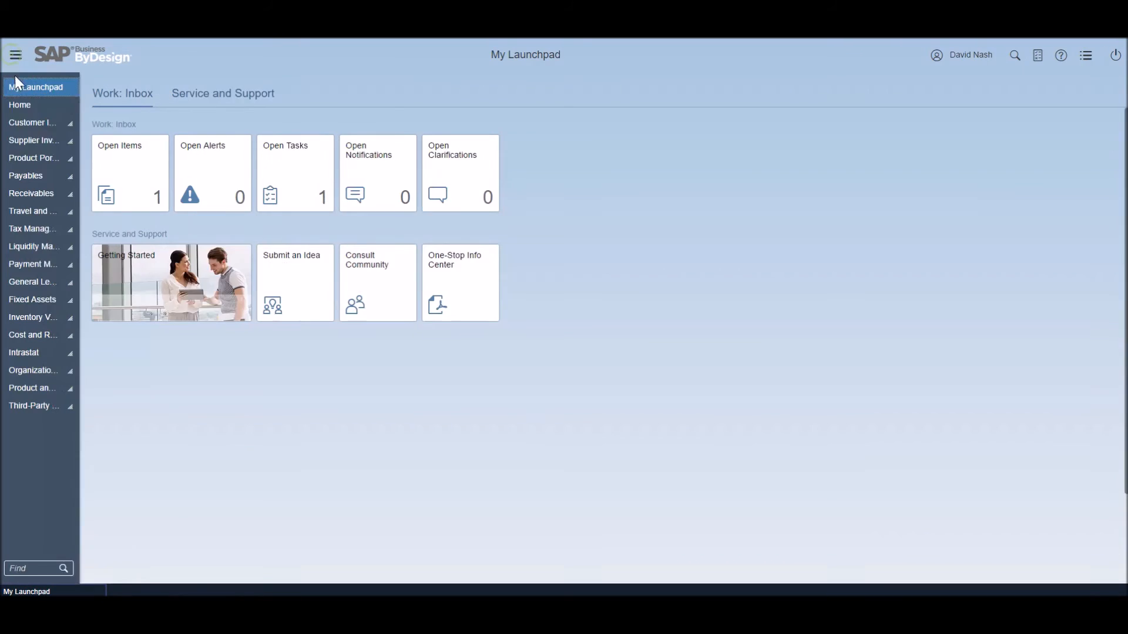
{"action": "left_click", "coordinate": [51, 126]}
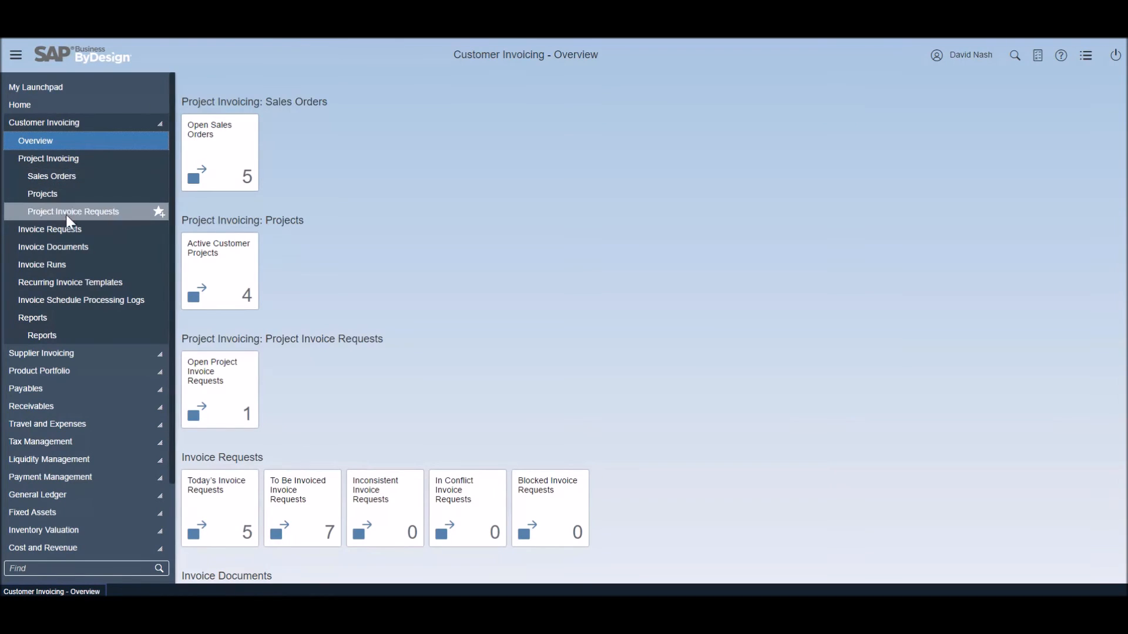
{"action": "left_click", "coordinate": [68, 229]}
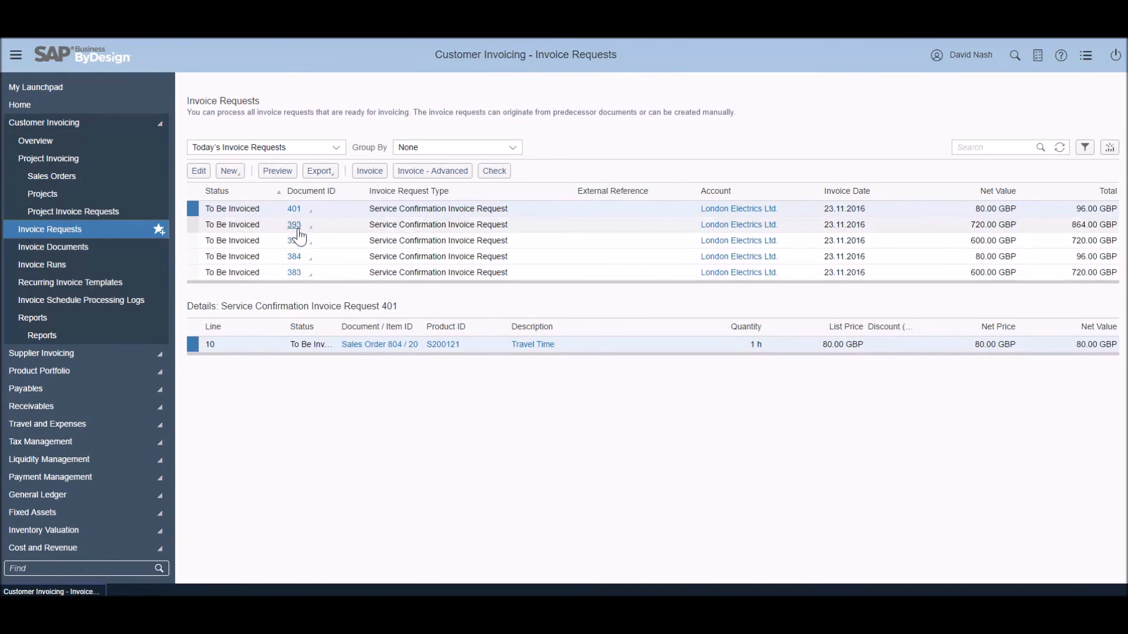
{"action": "left_click", "coordinate": [230, 171]}
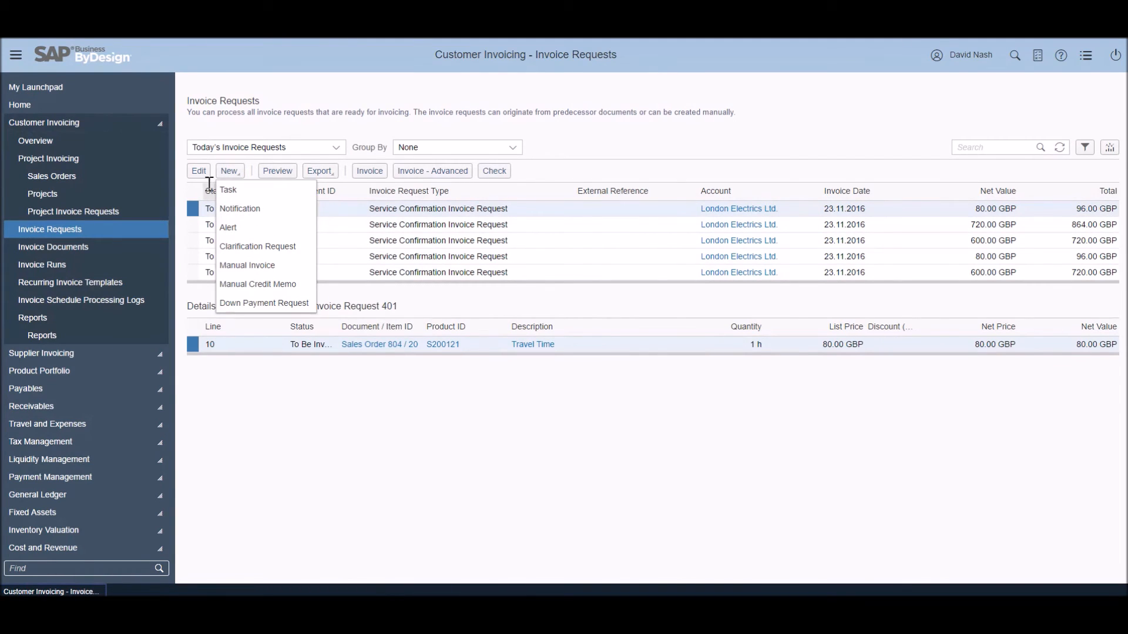
{"action": "left_click", "coordinate": [369, 171]}
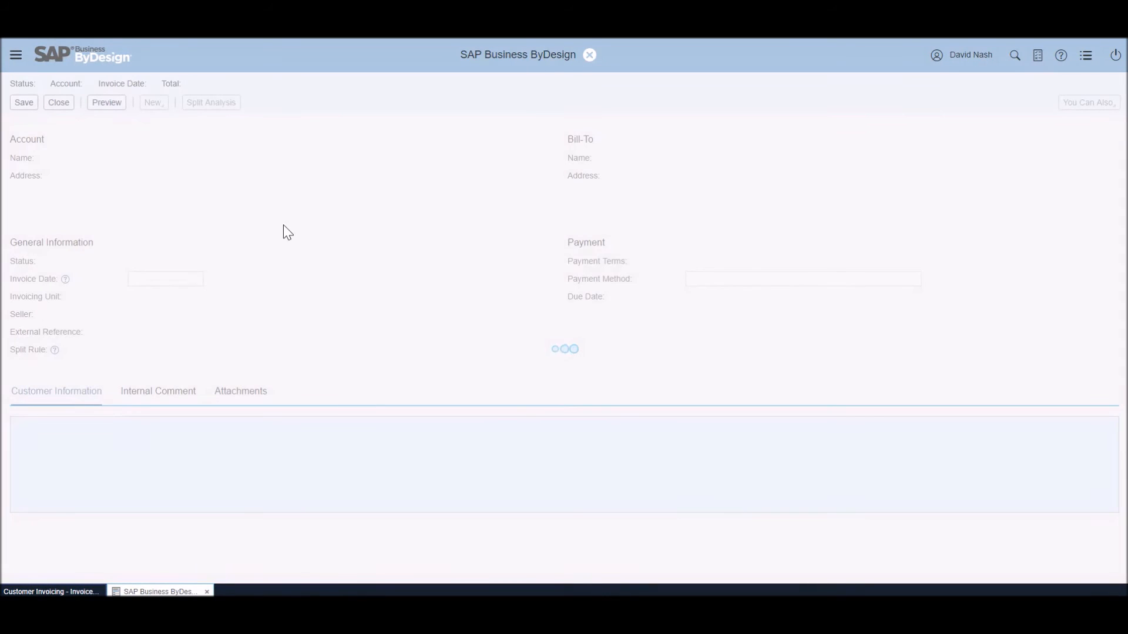
{"action": "scroll", "coordinate": [292, 238], "scroll_direction": "down", "scroll_amount": 1}
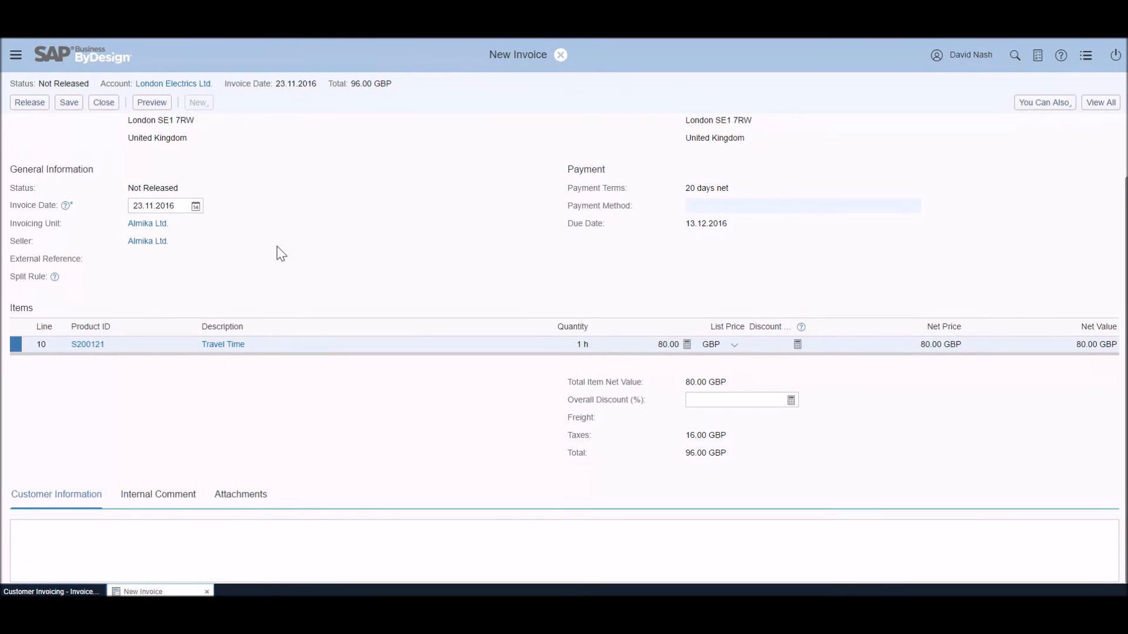
{"action": "scroll", "coordinate": [252, 229], "scroll_direction": "up", "scroll_amount": 1}
{"action": "left_click", "coordinate": [104, 102]}
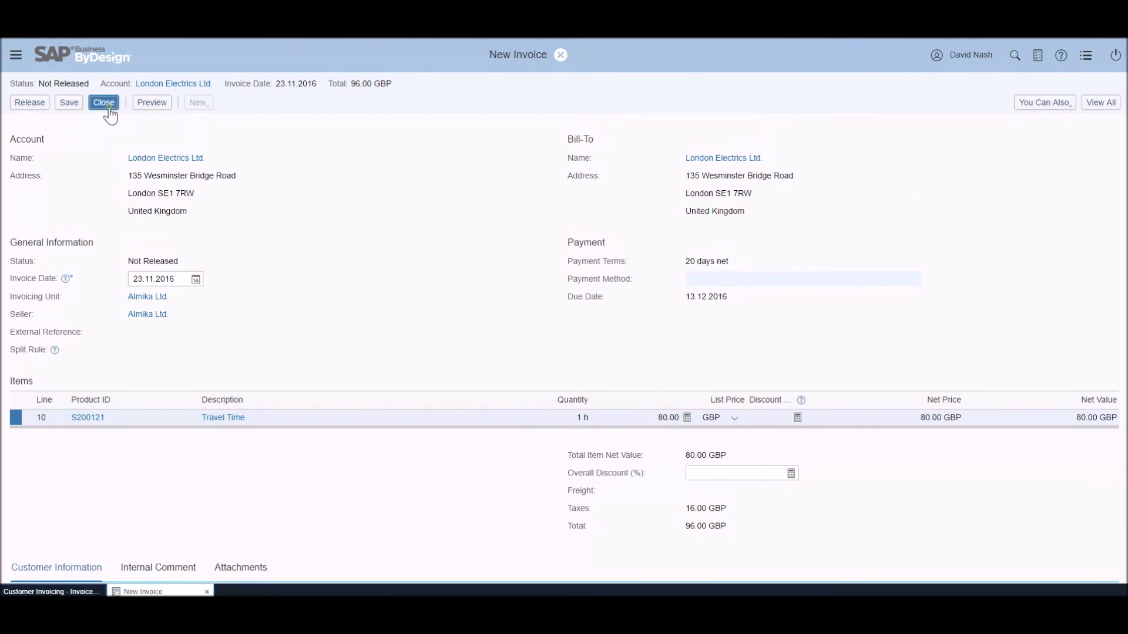
{"action": "left_click", "coordinate": [630, 346]}
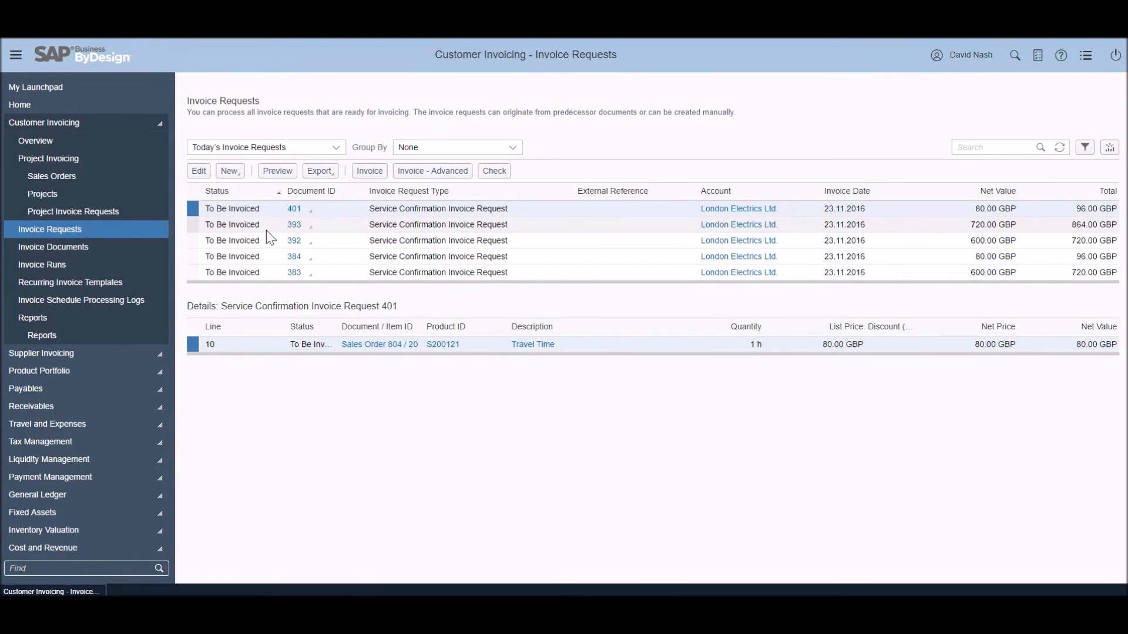
Step: Create and save the invoice for the 720.00 GBP Computer Equipment Installation request of London Electrics Ltd
{"action": "left_click", "coordinate": [238, 225]}
{"action": "left_click", "coordinate": [381, 172]}
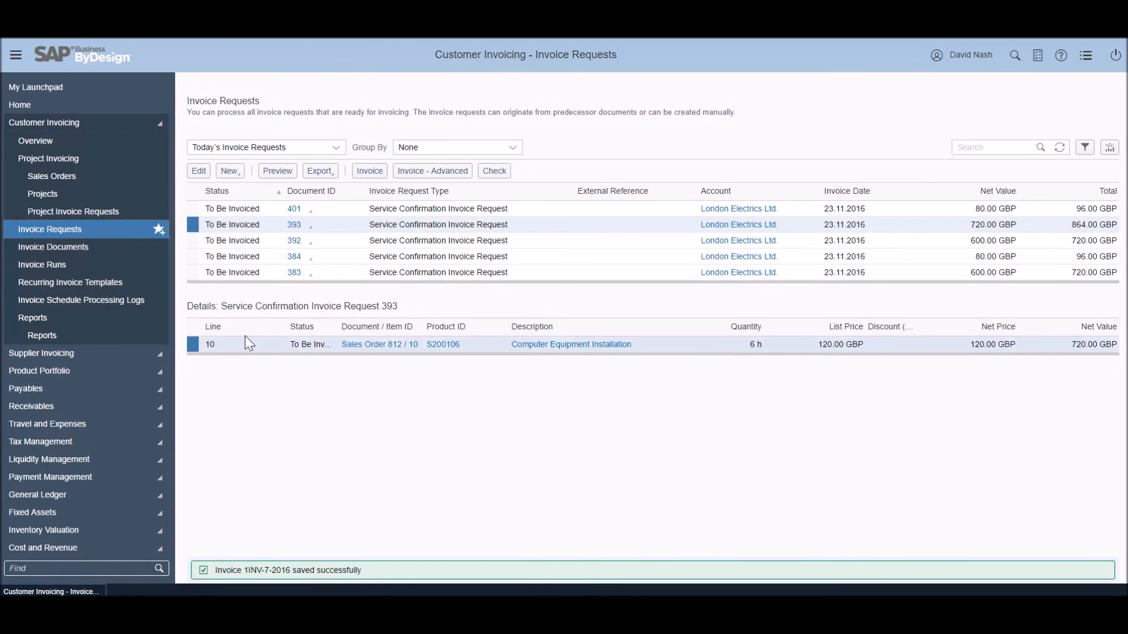
Step: Open the Services - Ordered Confirmed Invoiced (Sales Order) report from the Customer Invoicing reports and run it with the Initial selection
{"action": "left_click", "coordinate": [69, 340]}
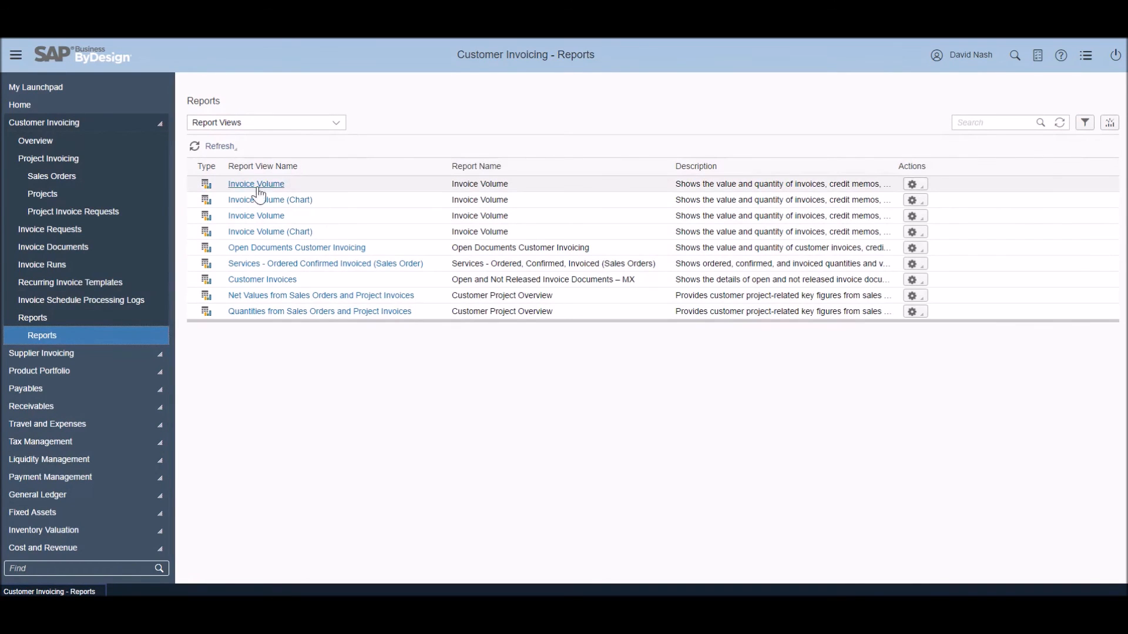
{"action": "left_click", "coordinate": [97, 313]}
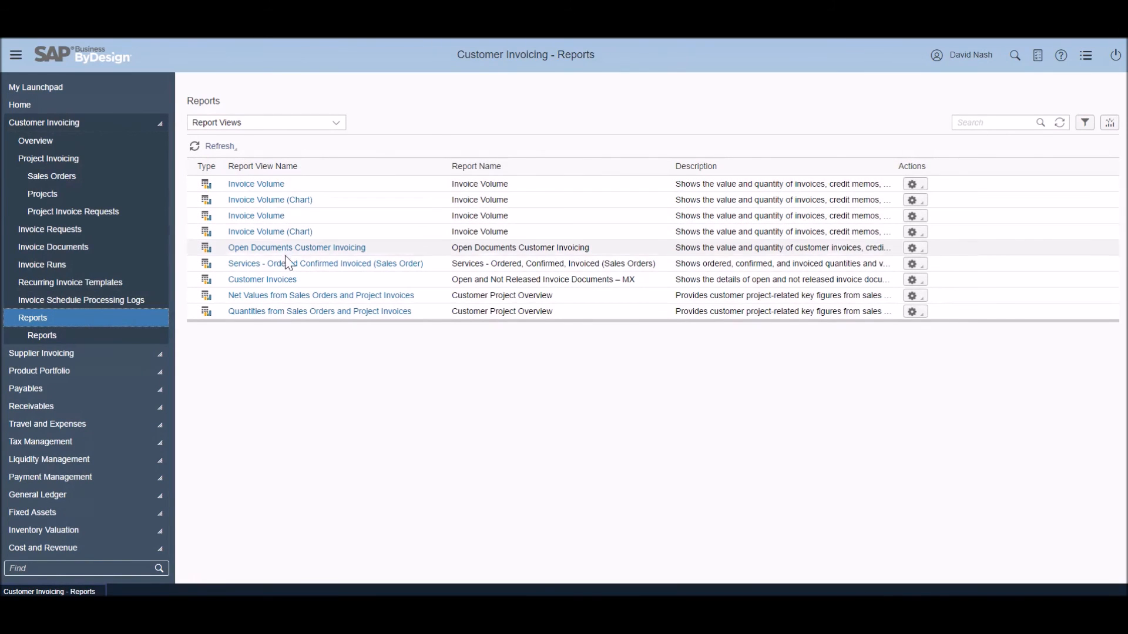
{"action": "left_click", "coordinate": [271, 265]}
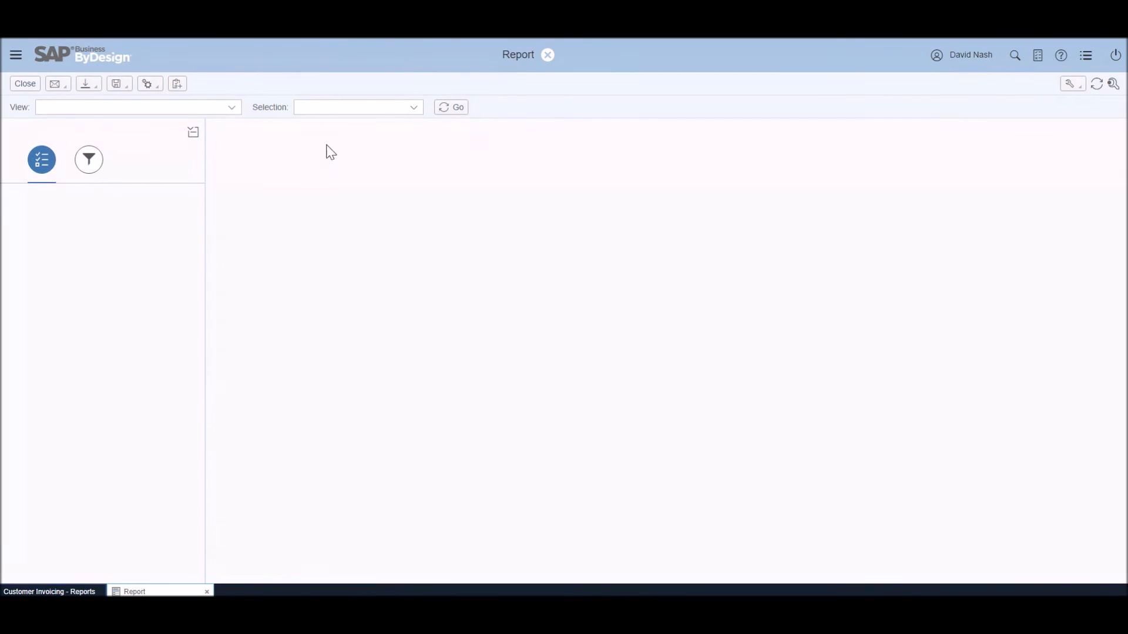
{"action": "left_click", "coordinate": [450, 112]}
{"action": "left_click", "coordinate": [636, 349]}
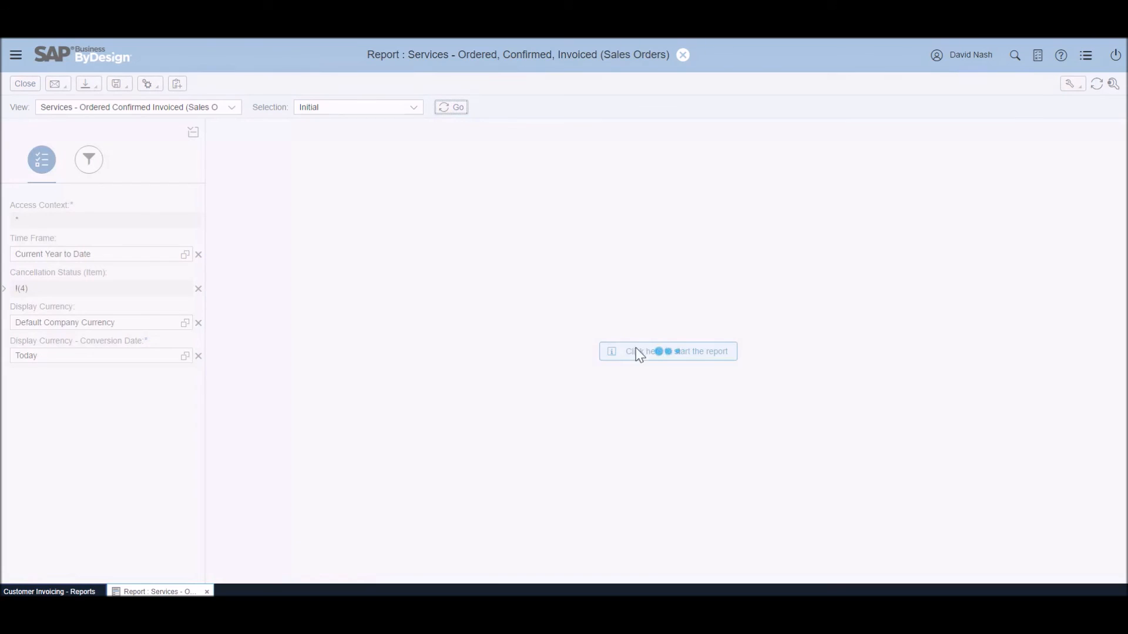